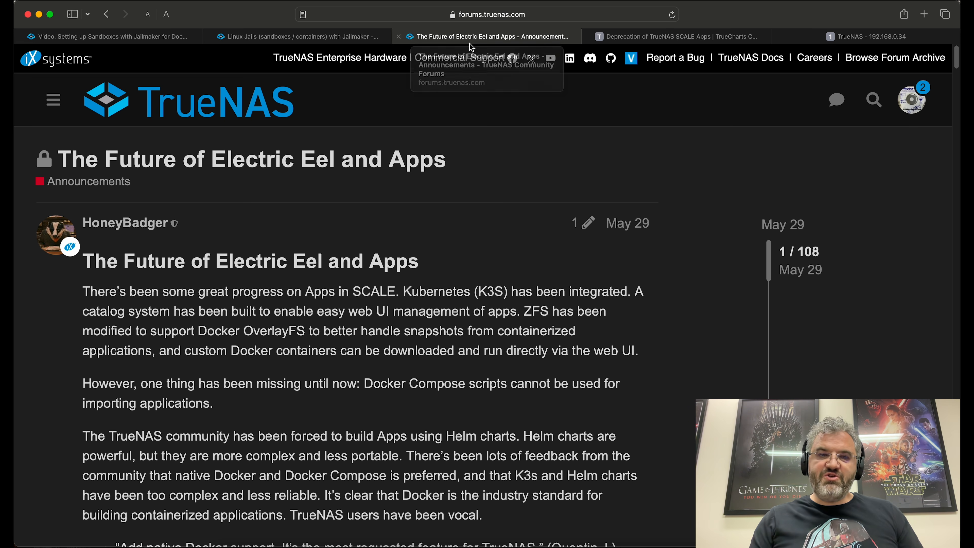
# Step: Read the TrueCharts 'Deprecation of TrueNAS SCALE Apps' article, then return to the TrueNAS tab
pyautogui.click(657, 39)
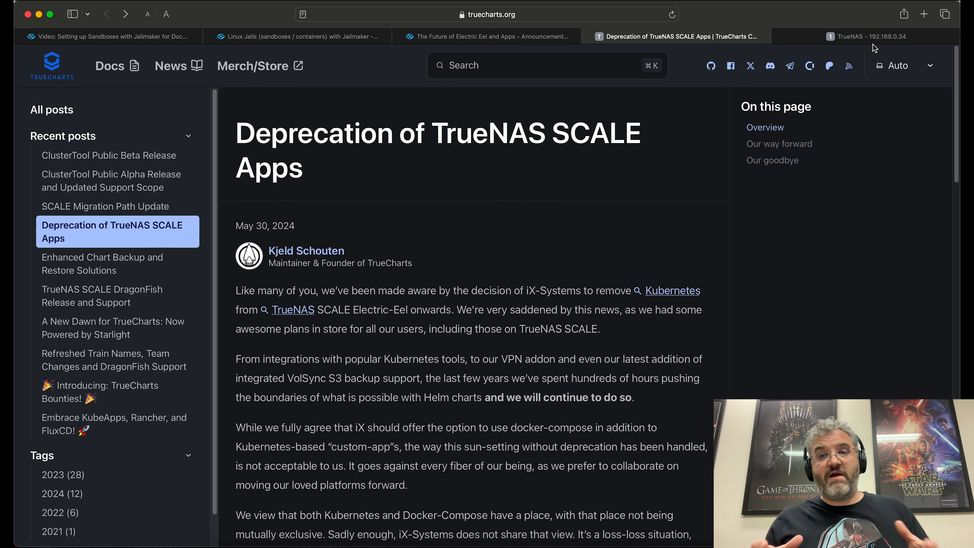
pyautogui.moveTo(884, 39)
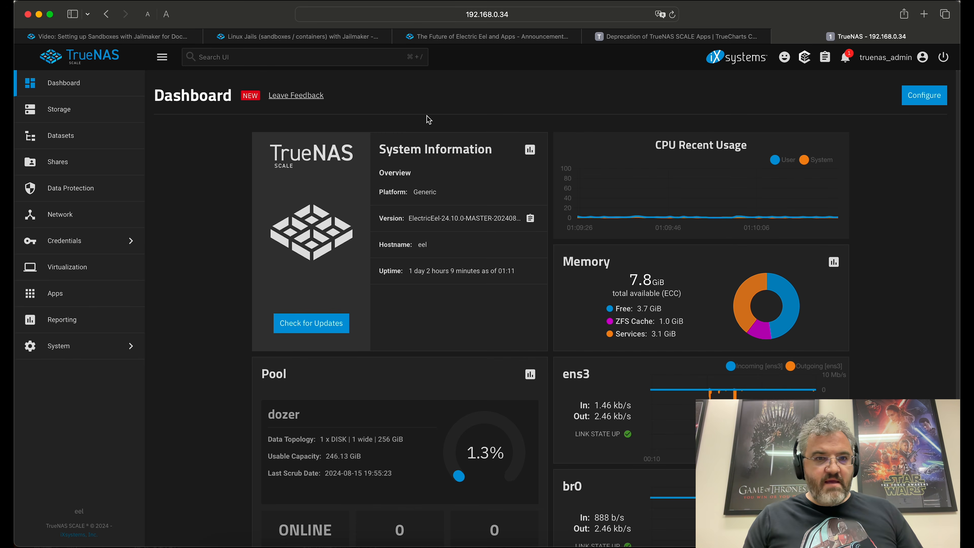
# Step: Expand the Datasets tree to inspect the docker, data, jellyfin and jailmaker children
pyautogui.click(64, 142)
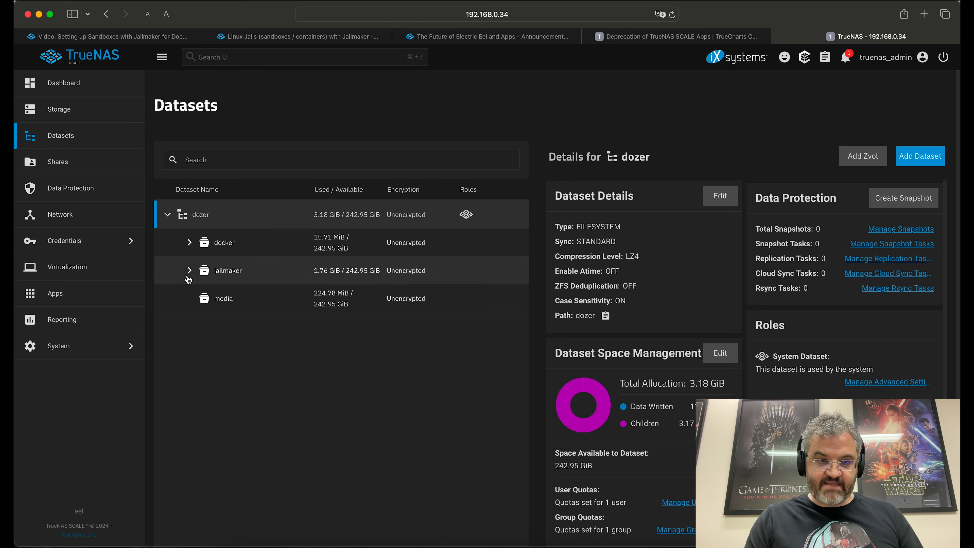
pyautogui.click(190, 243)
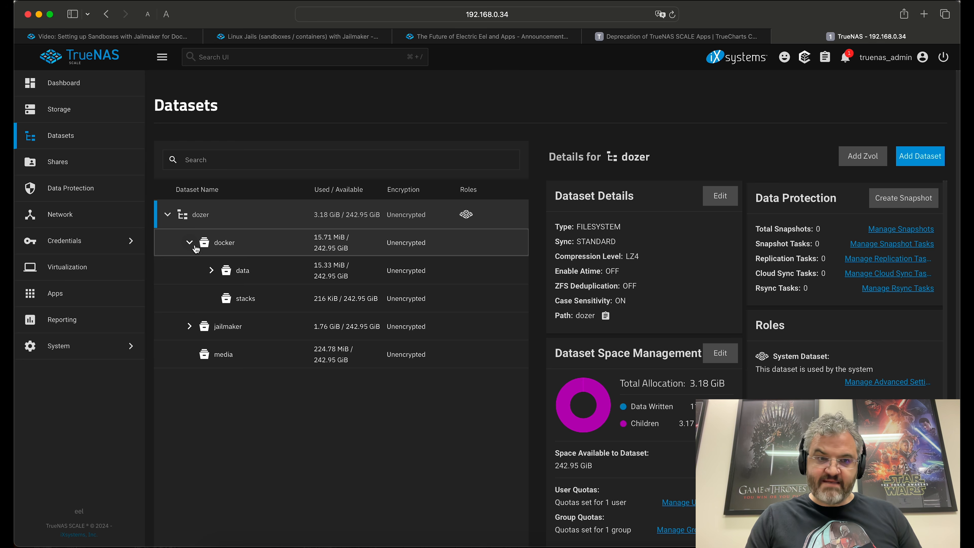
pyautogui.click(212, 270)
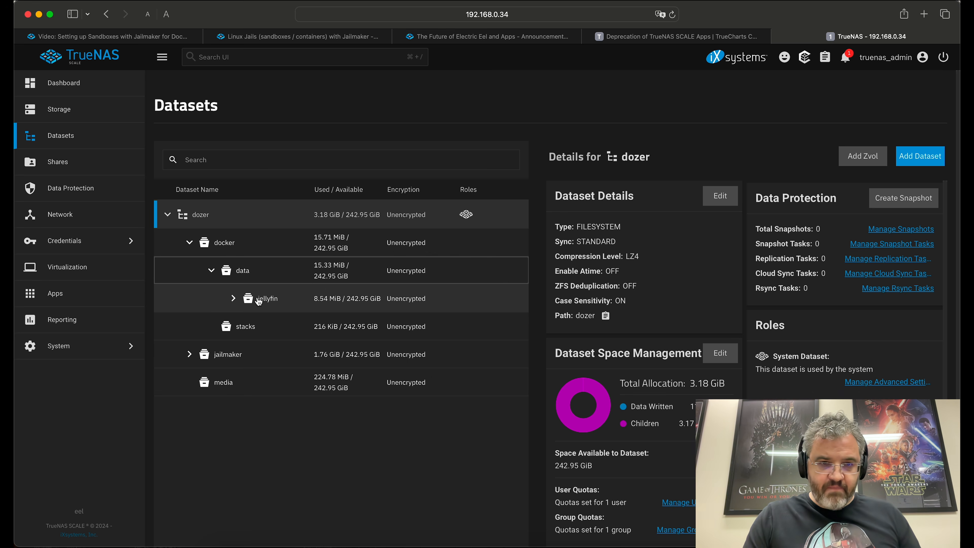
pyautogui.click(233, 298)
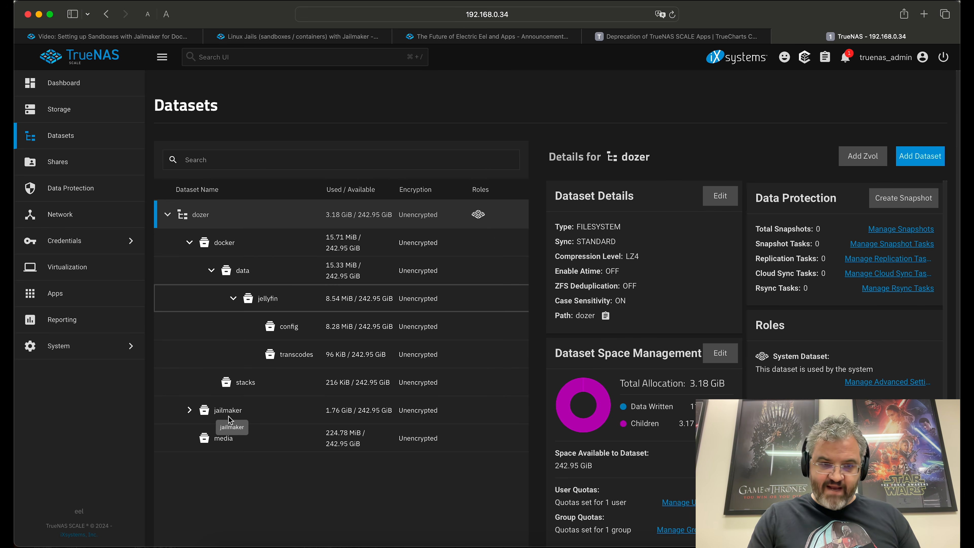
pyautogui.click(189, 410)
pyautogui.click(211, 437)
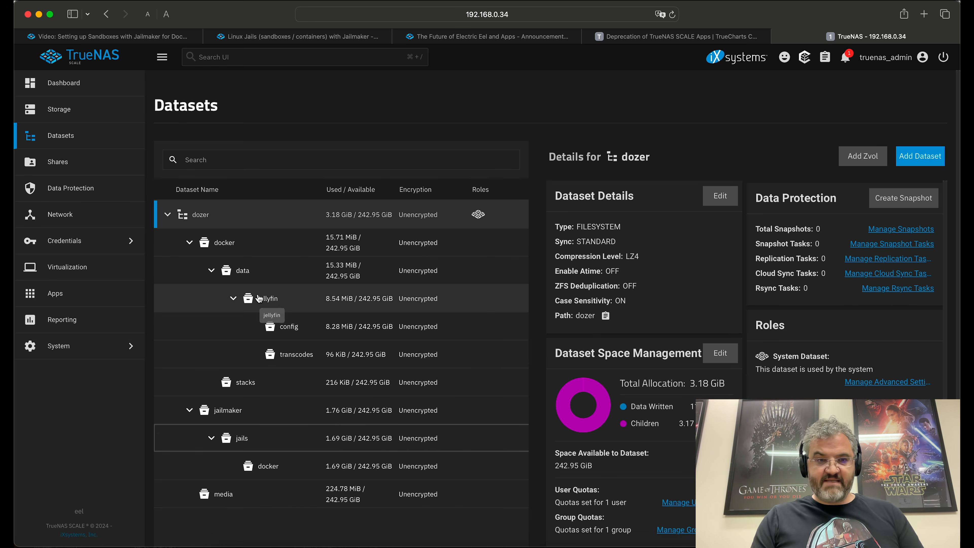
pyautogui.click(233, 299)
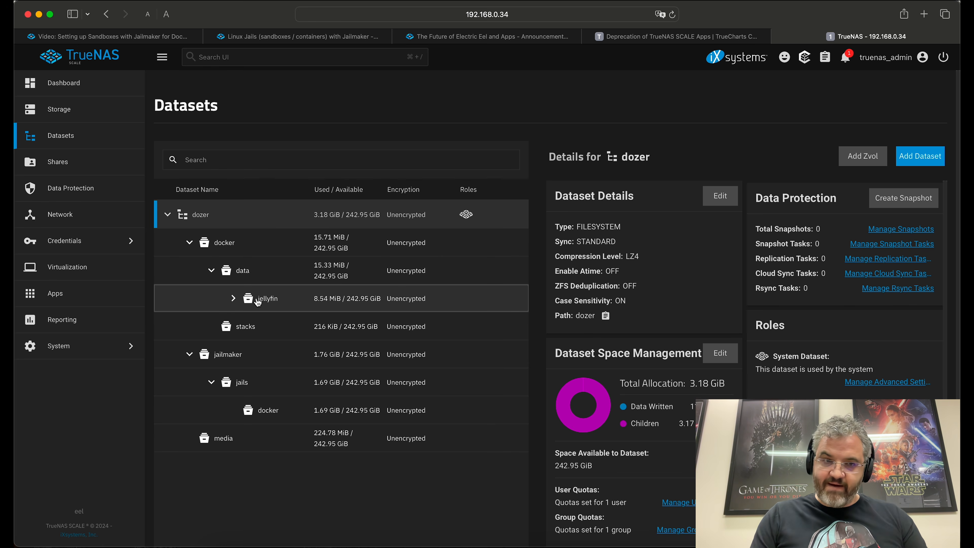
# Step: Select the docker dataset and add a child dataset named dockge
pyautogui.click(230, 250)
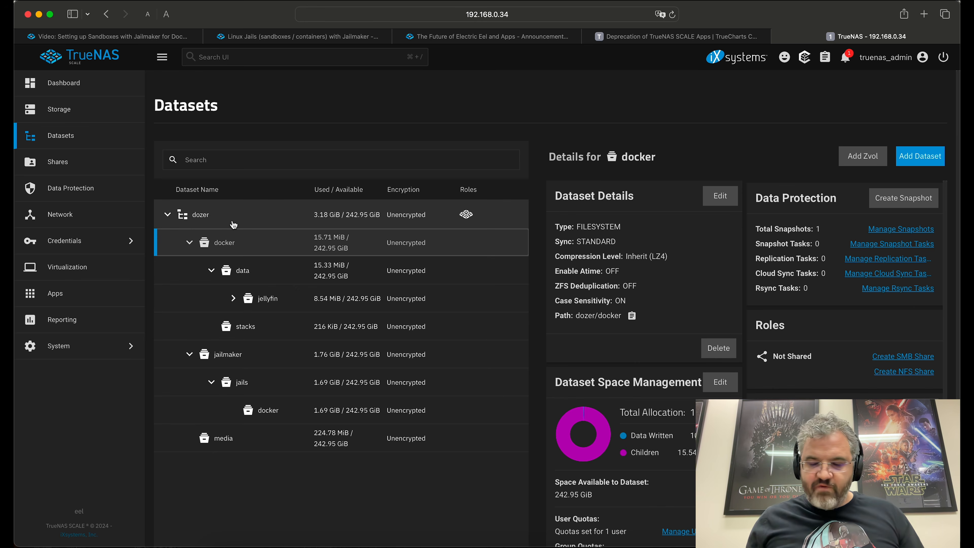
pyautogui.click(207, 218)
pyautogui.click(228, 245)
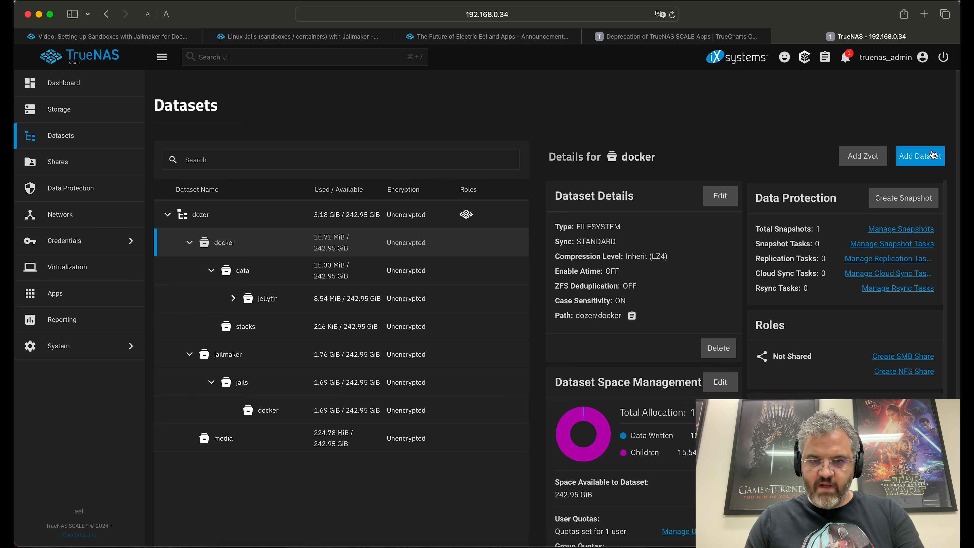
pyautogui.click(916, 160)
pyautogui.write('dockge')
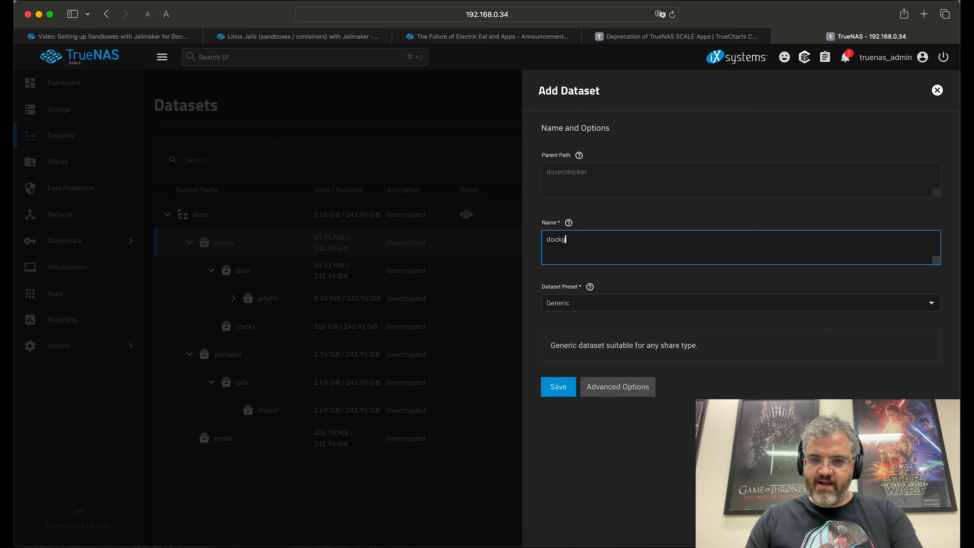
pyautogui.click(559, 387)
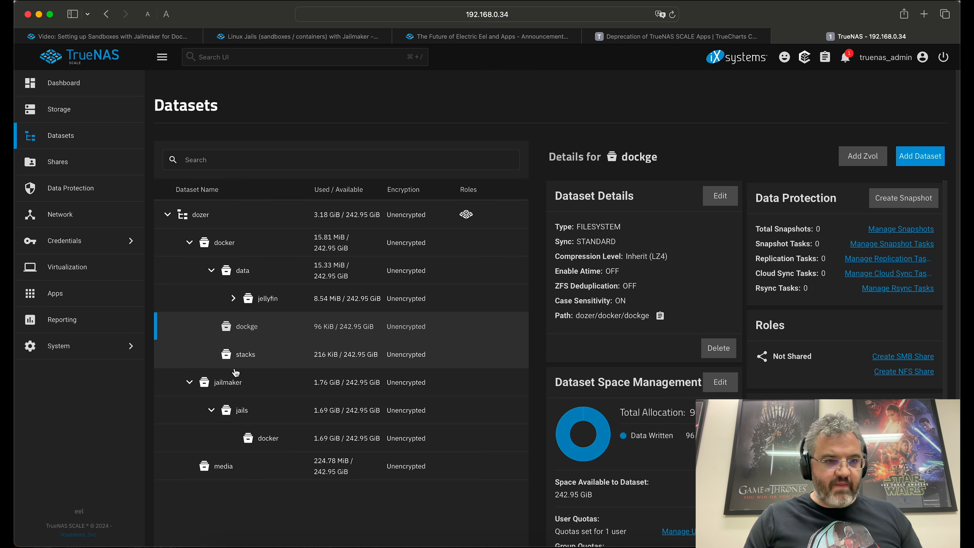
# Step: Enable the community train in the Apps train settings
pyautogui.click(72, 293)
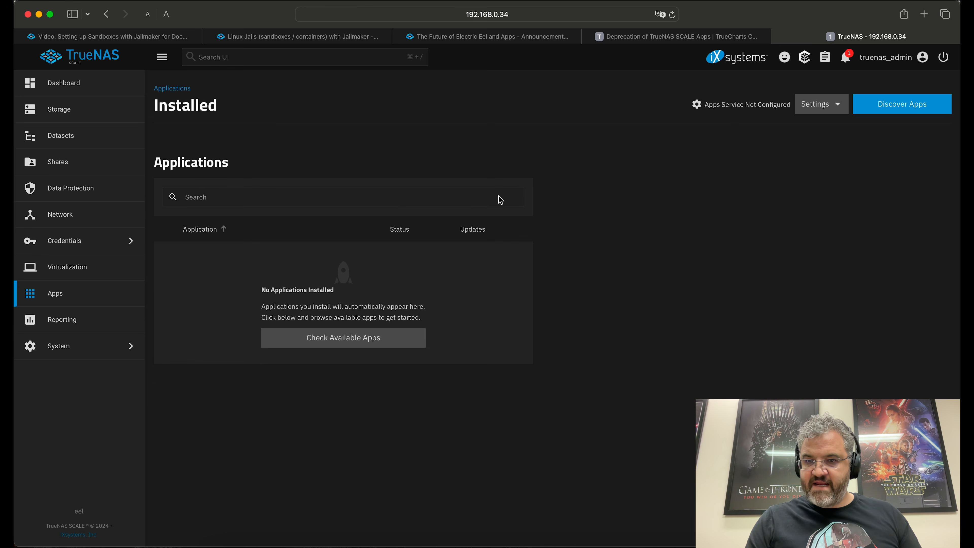
pyautogui.click(830, 111)
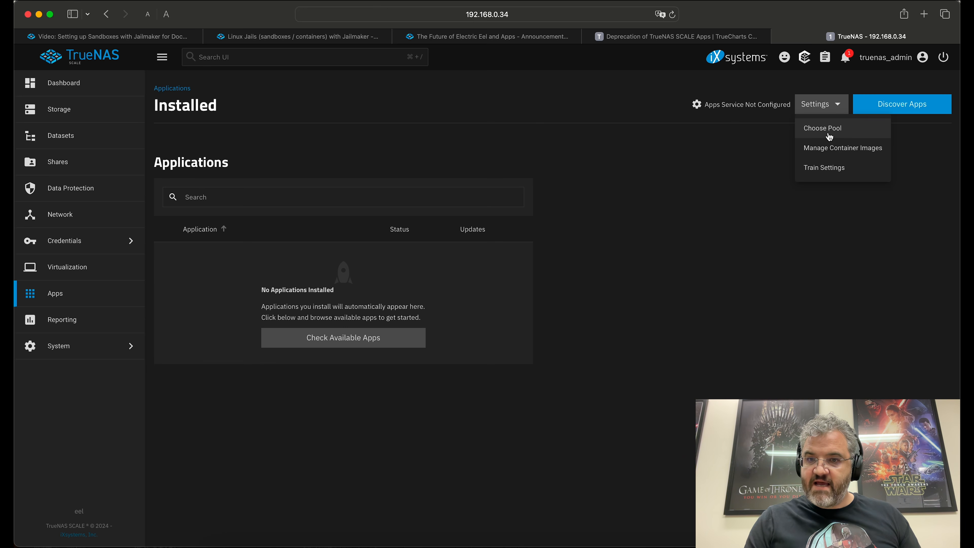
pyautogui.click(823, 167)
pyautogui.click(728, 172)
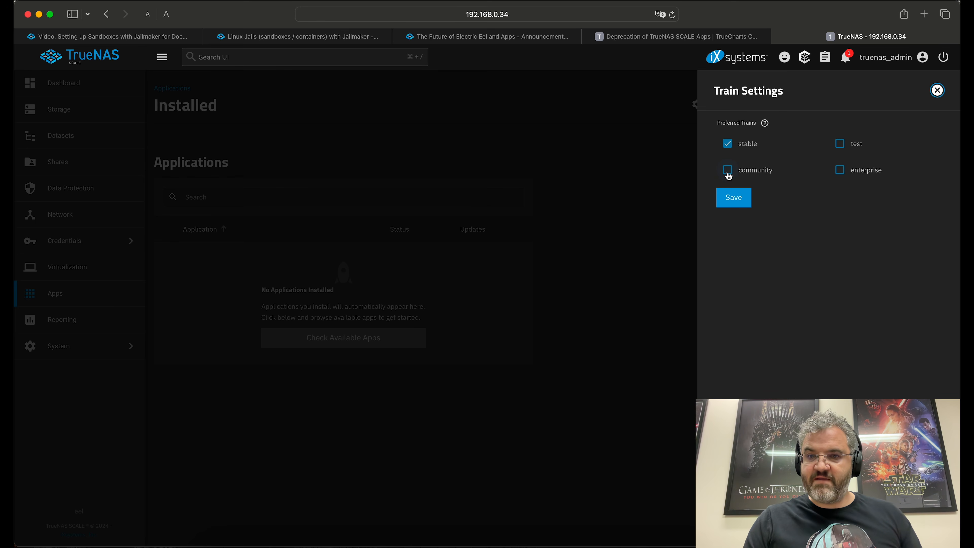
pyautogui.click(733, 198)
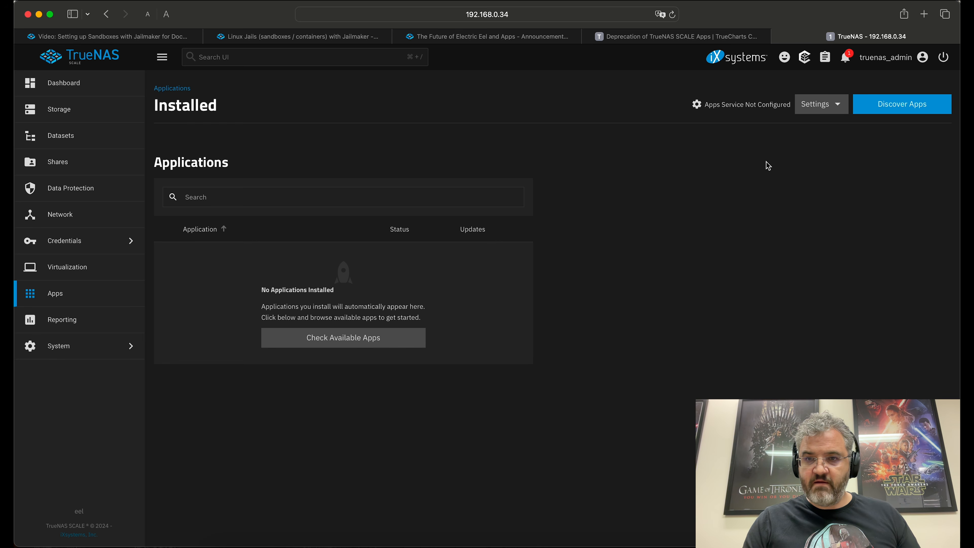
# Step: Choose dozer as the apps pool and start the apps service
pyautogui.click(835, 112)
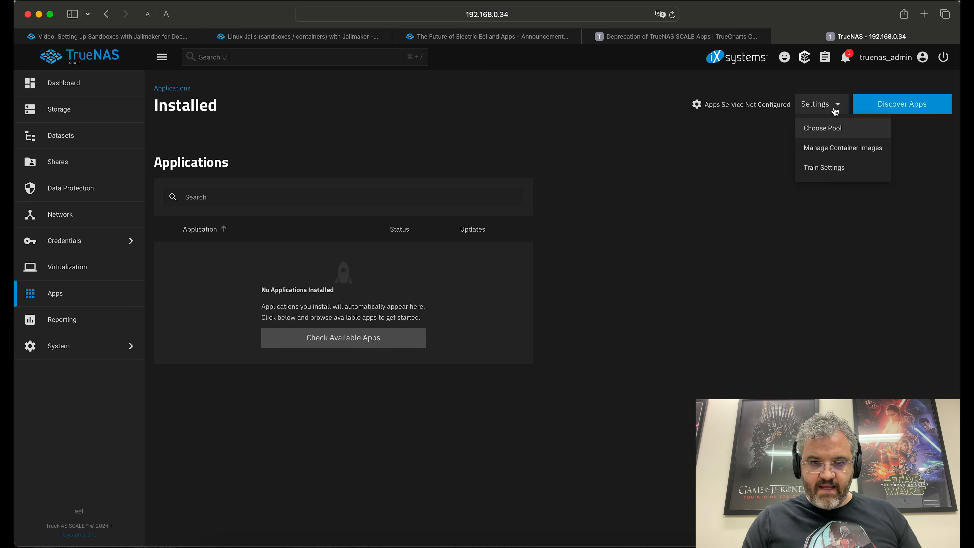
pyautogui.click(822, 128)
pyautogui.click(523, 308)
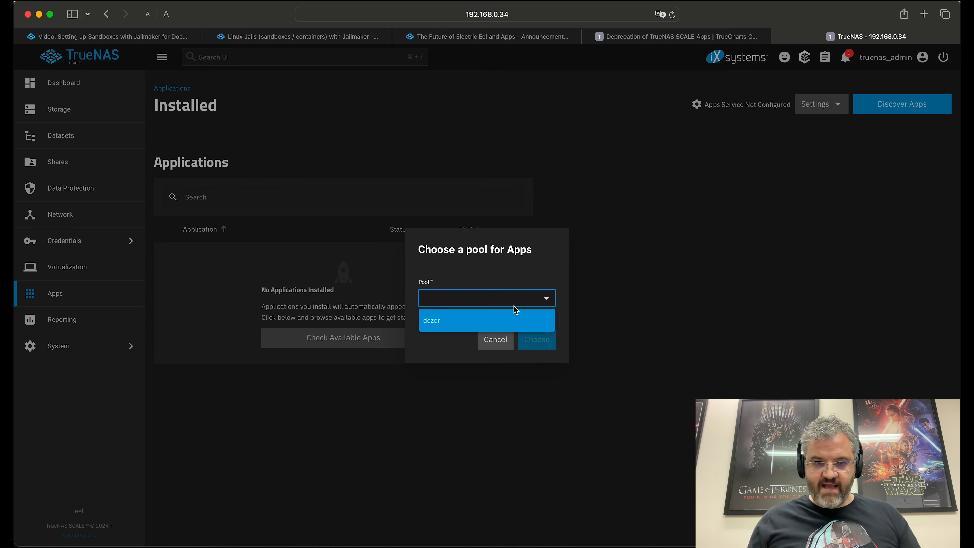
pyautogui.click(456, 325)
pyautogui.click(535, 336)
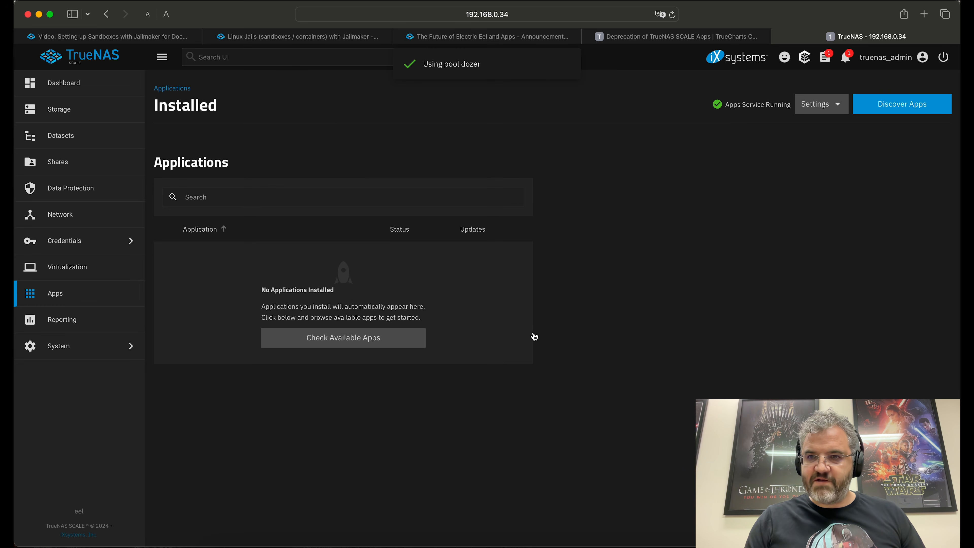
# Step: Search the Discover catalog for 'dock' and open the Dockge app page
pyautogui.click(898, 101)
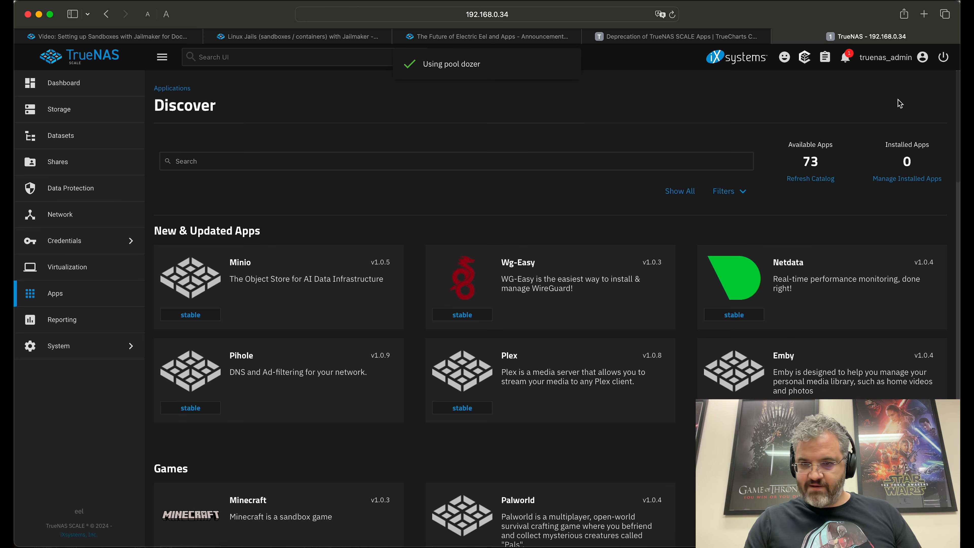
pyautogui.scroll(-10, 337, 322)
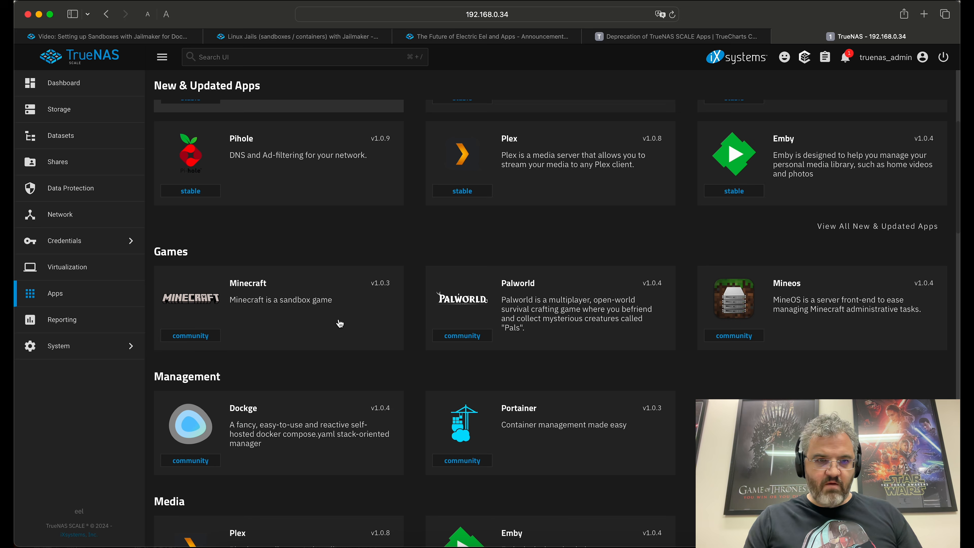
pyautogui.scroll(10, 337, 322)
pyautogui.click(195, 161)
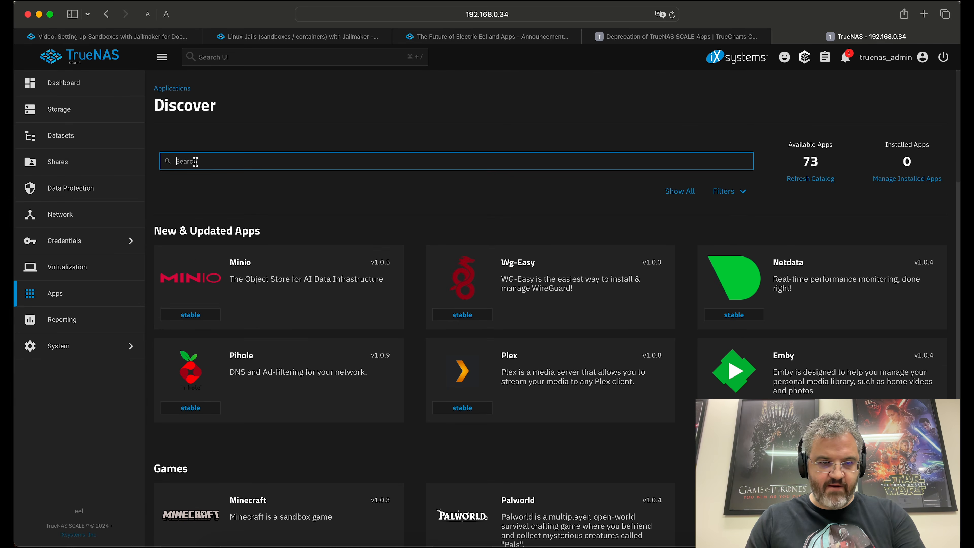
pyautogui.write('dockg')
pyautogui.press('BackSpace')
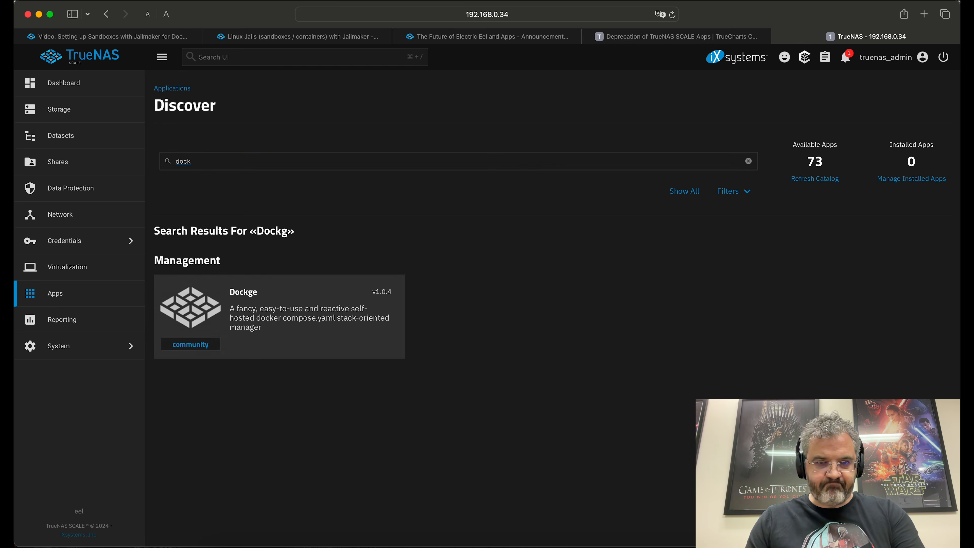
pyautogui.click(283, 316)
# Step: Start installing Dockge and enter 5001 in the form's port field
pyautogui.click(217, 239)
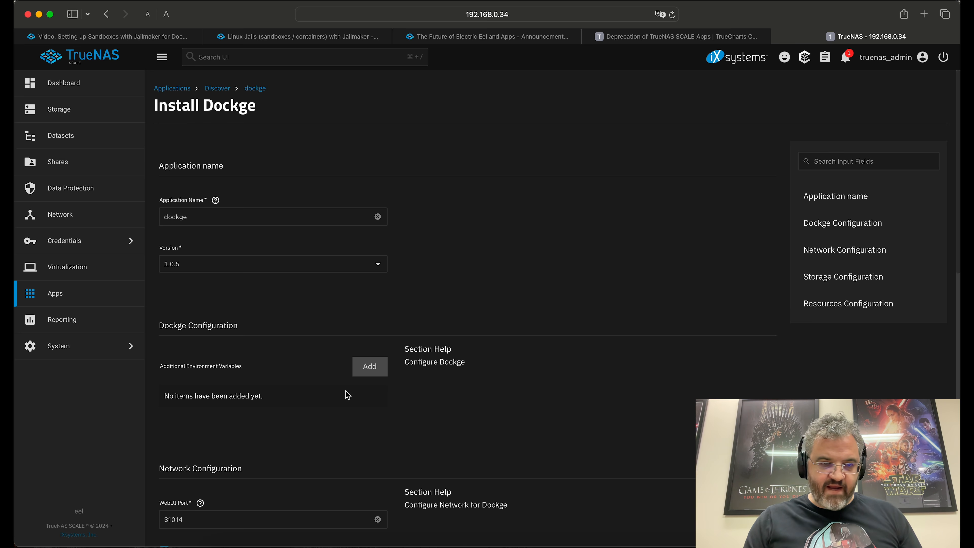
pyautogui.scroll(-5, 348, 399)
pyautogui.moveTo(276, 385); pyautogui.dragTo(109, 378)
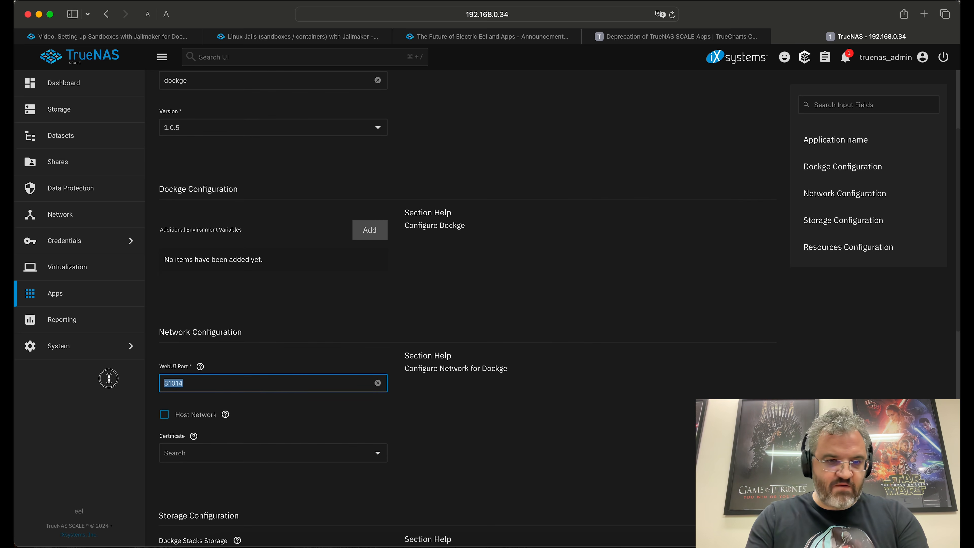
pyautogui.write('5001')
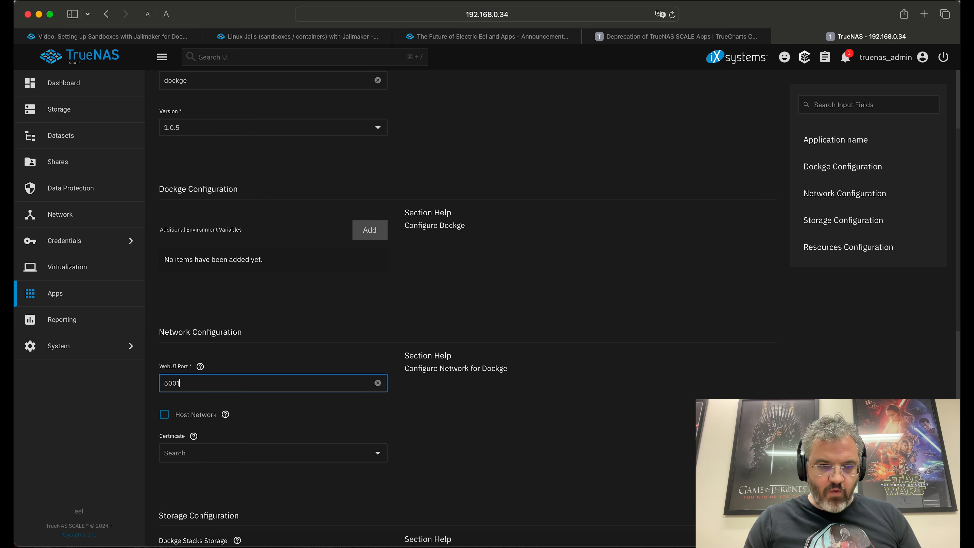
# Step: Set Dockge stacks storage to host path /mnt/dozer/docker/stacks
pyautogui.scroll(-6, 514, 466)
pyautogui.scroll(-5, 514, 466)
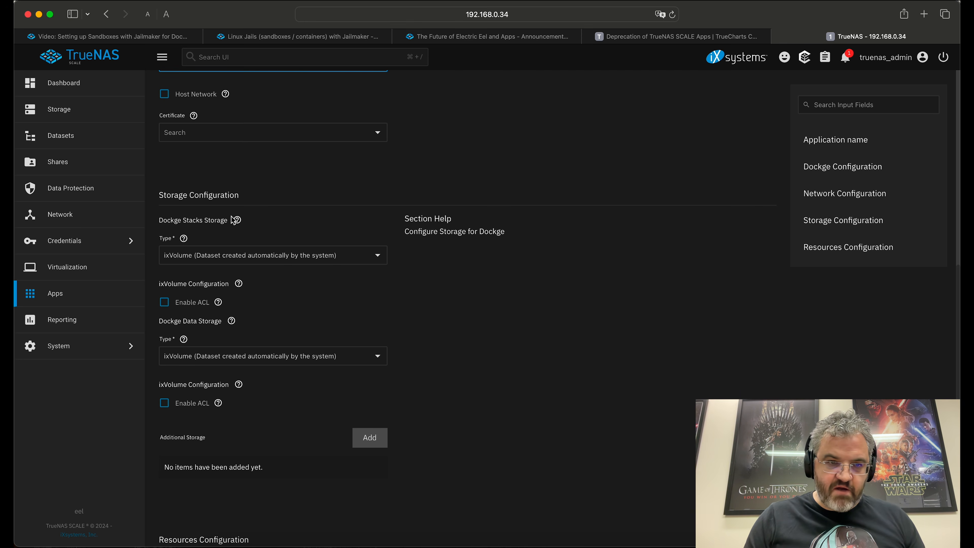
pyautogui.click(270, 255)
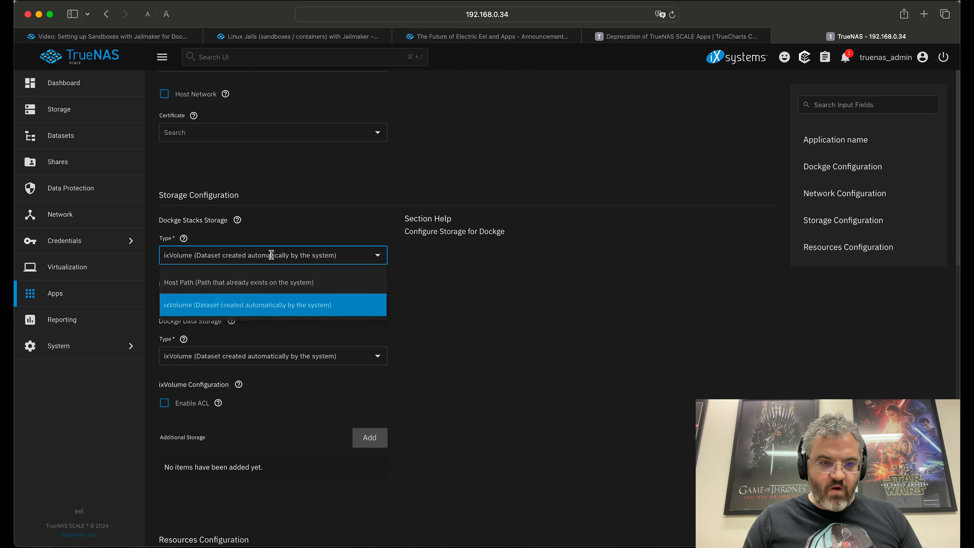
pyautogui.click(251, 282)
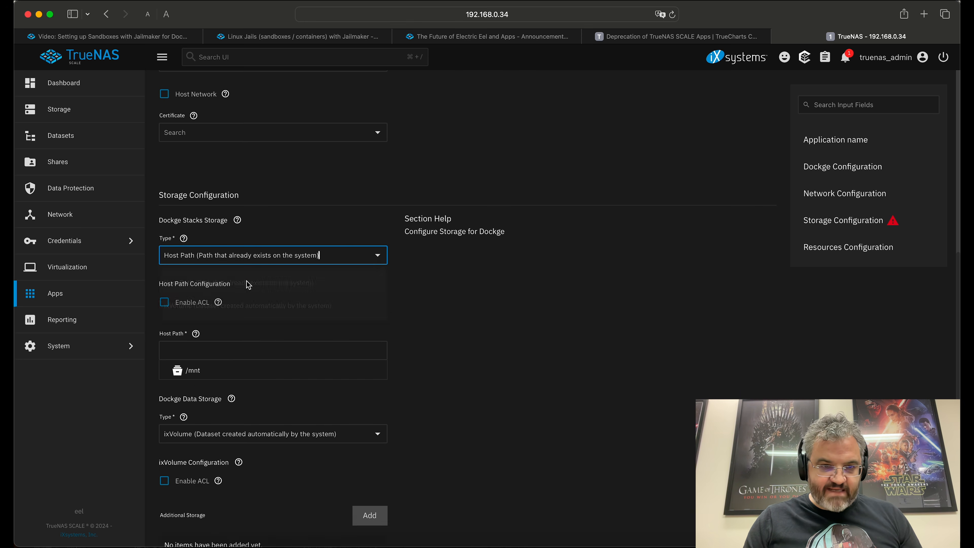
pyautogui.click(165, 370)
pyautogui.click(176, 387)
pyautogui.click(199, 405)
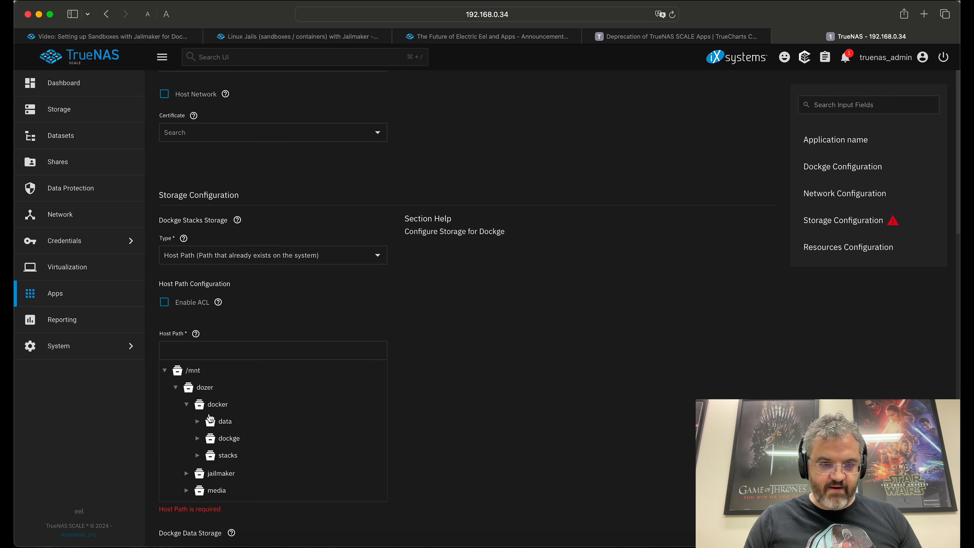
pyautogui.click(213, 459)
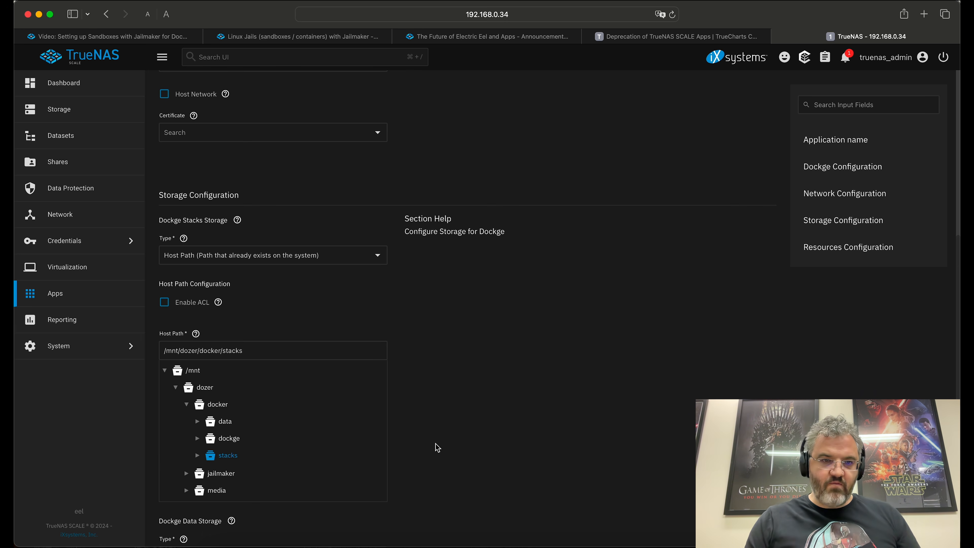
pyautogui.scroll(-6, 438, 447)
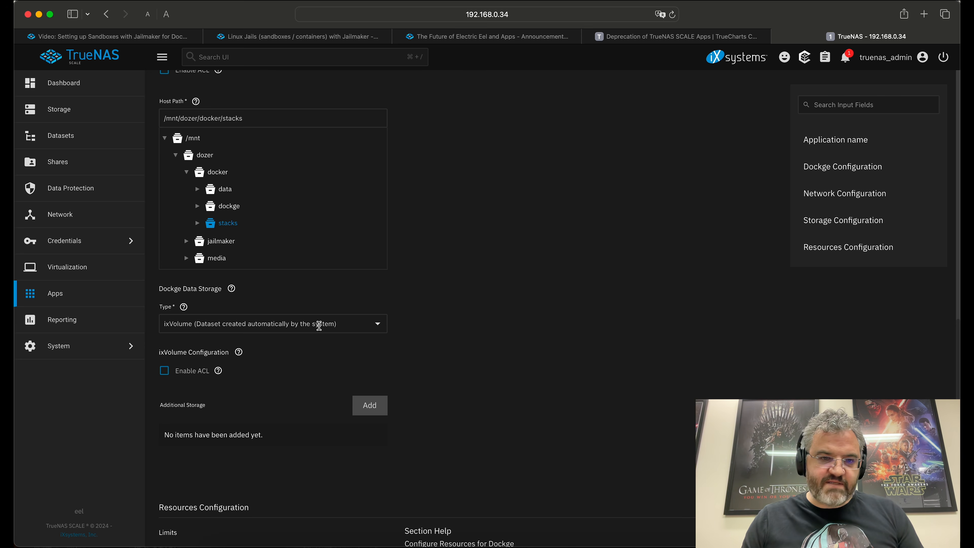
# Step: Set Dockge data storage to host path /mnt/dozer/docker/dockge and install the app
pyautogui.click(379, 324)
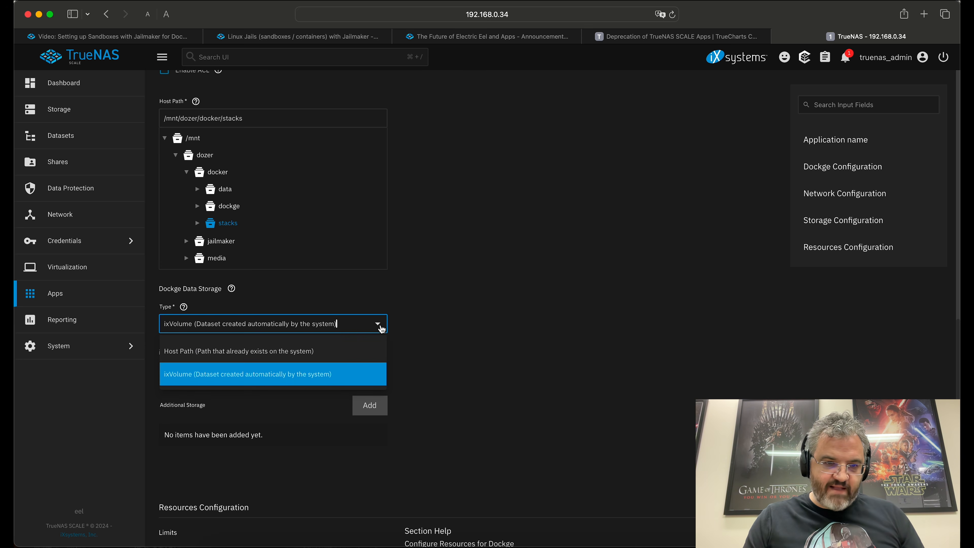
pyautogui.click(301, 357)
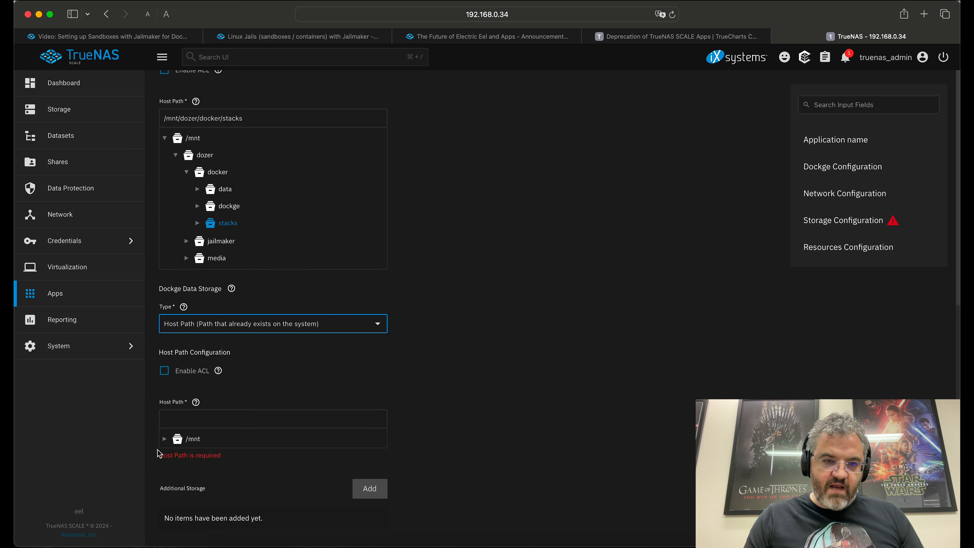
pyautogui.click(165, 440)
pyautogui.click(175, 455)
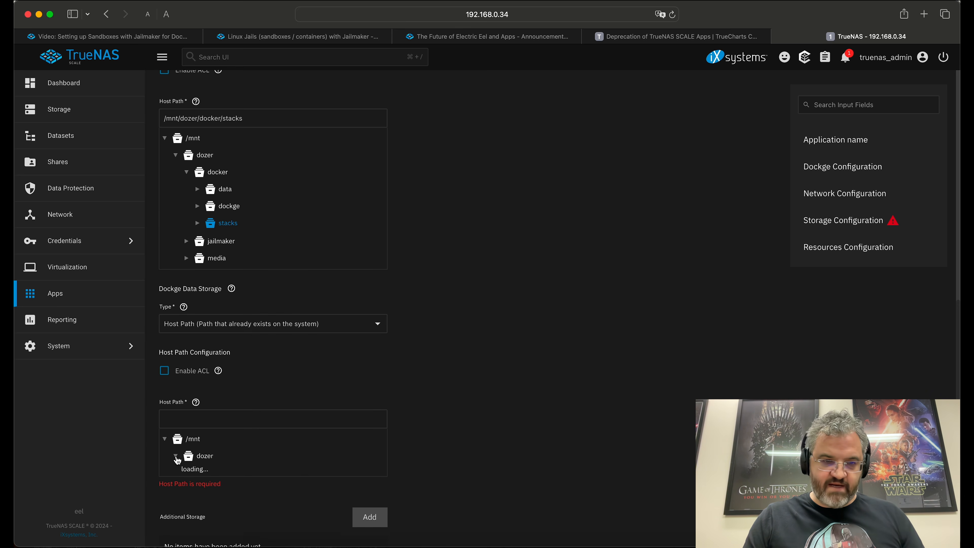
pyautogui.click(187, 473)
pyautogui.click(211, 507)
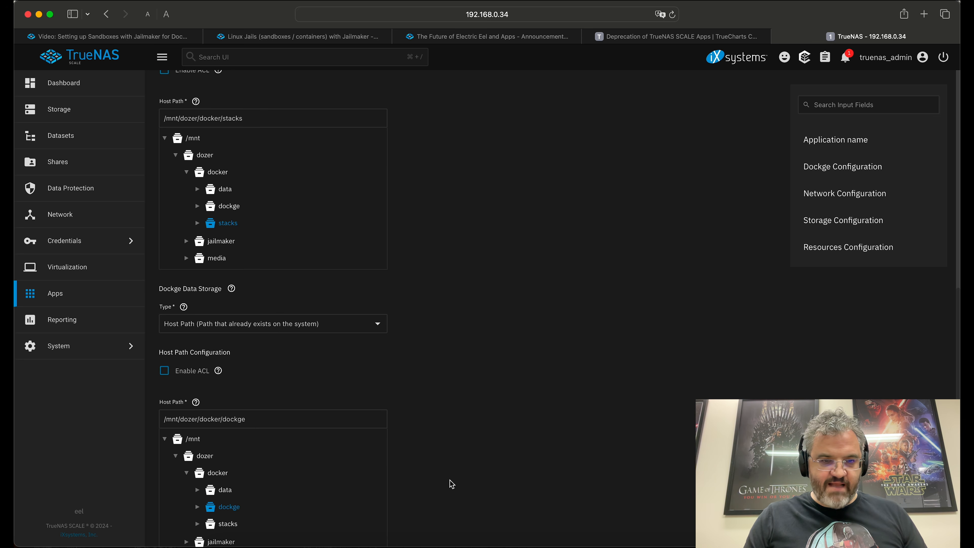
pyautogui.scroll(-4, 450, 484)
pyautogui.scroll(-4, 478, 472)
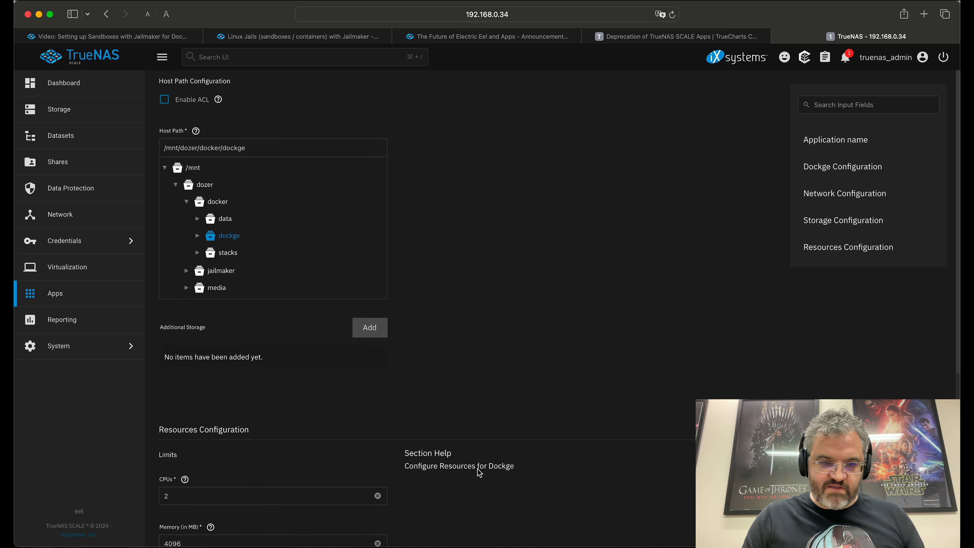
pyautogui.scroll(-1, 479, 472)
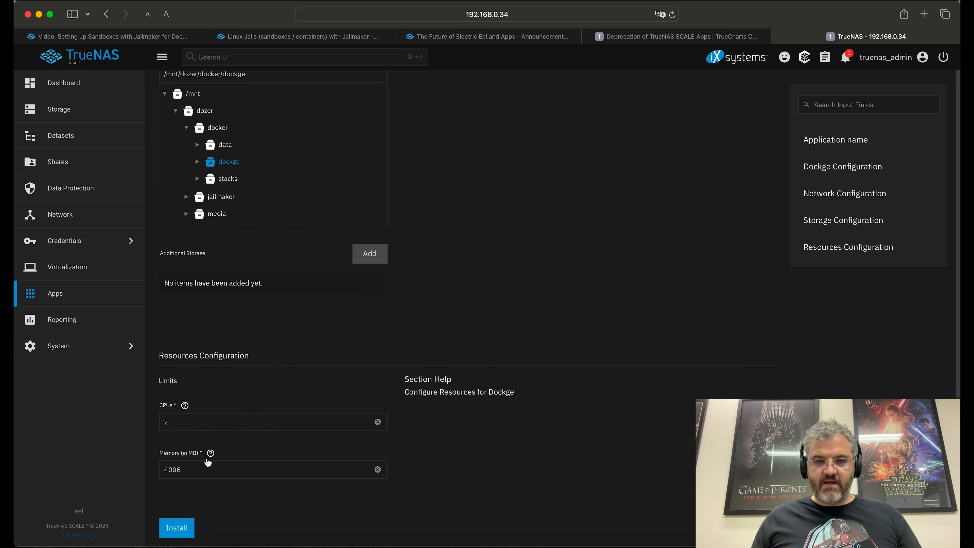
pyautogui.click(179, 529)
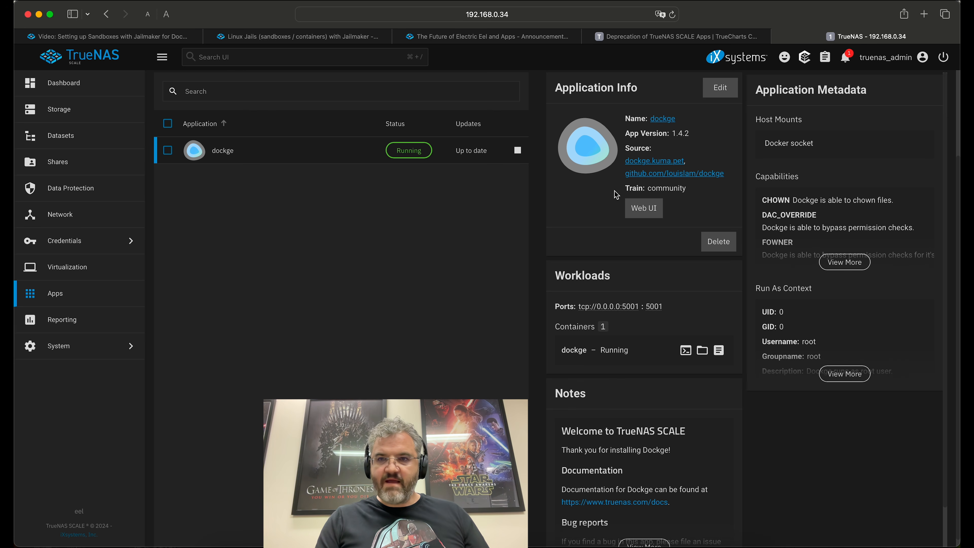
# Step: Open the running dockge app's Web UI from Application Info
pyautogui.click(646, 216)
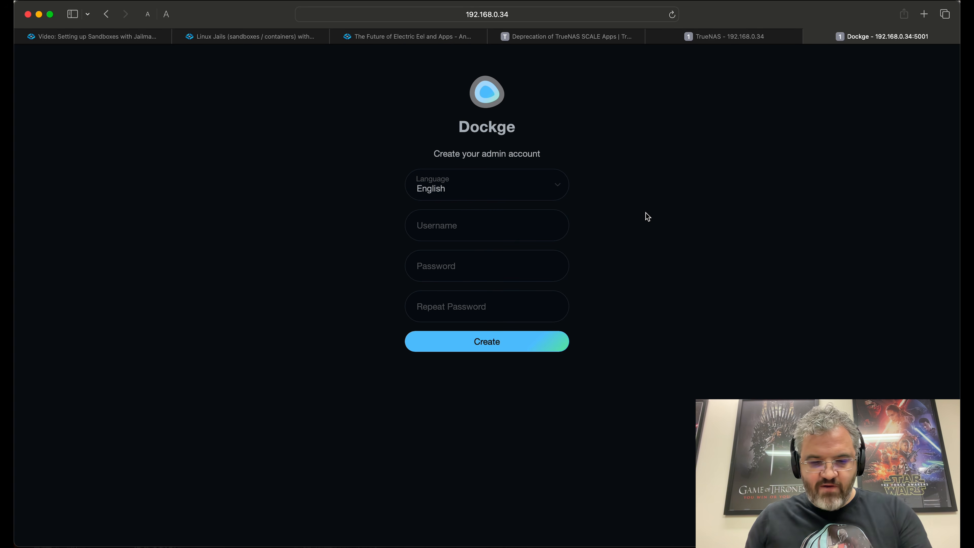
# Step: Create the Dockge admin account, then enter 192.168.0.35 in a new browser tab
pyautogui.click(508, 233)
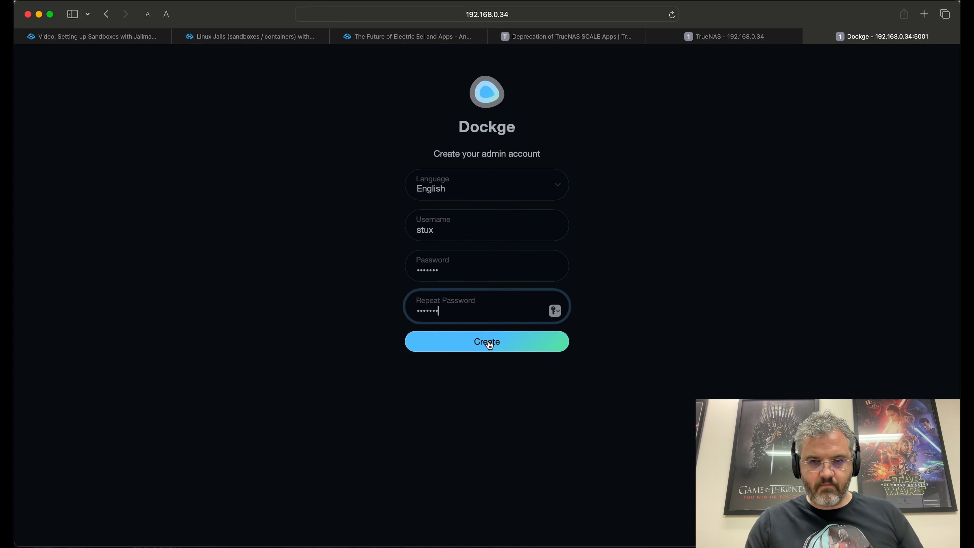
pyautogui.click(487, 341)
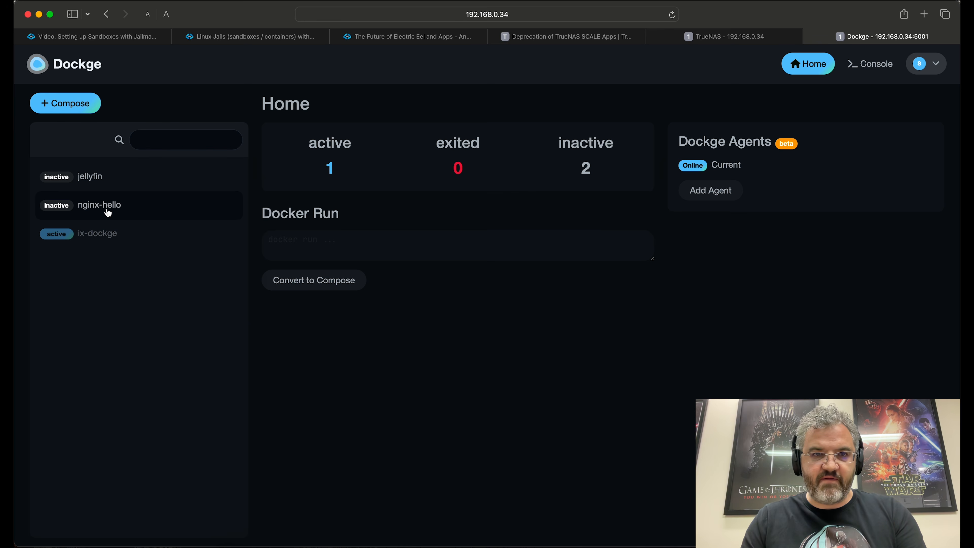
pyautogui.press('super+t')
pyautogui.write('192')
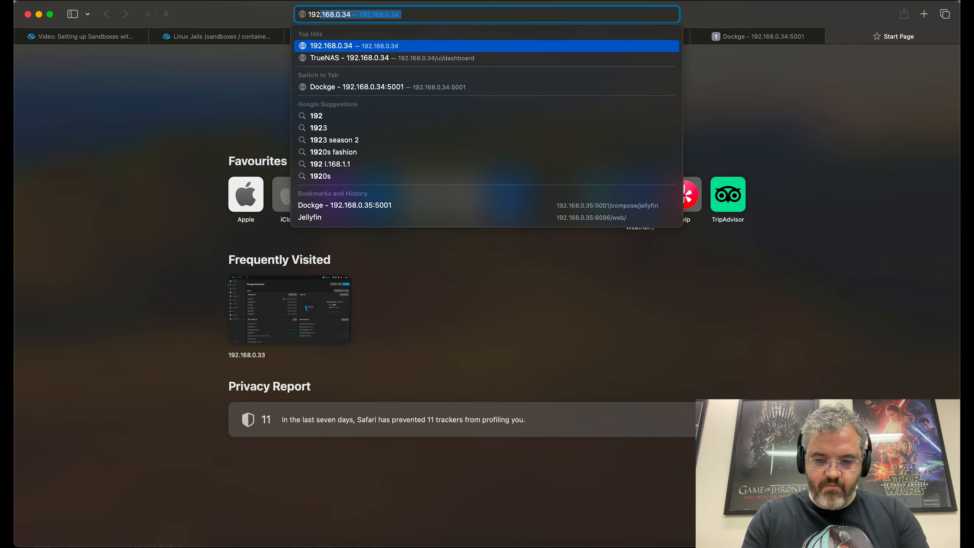
pyautogui.write('.168.0.35:5001')
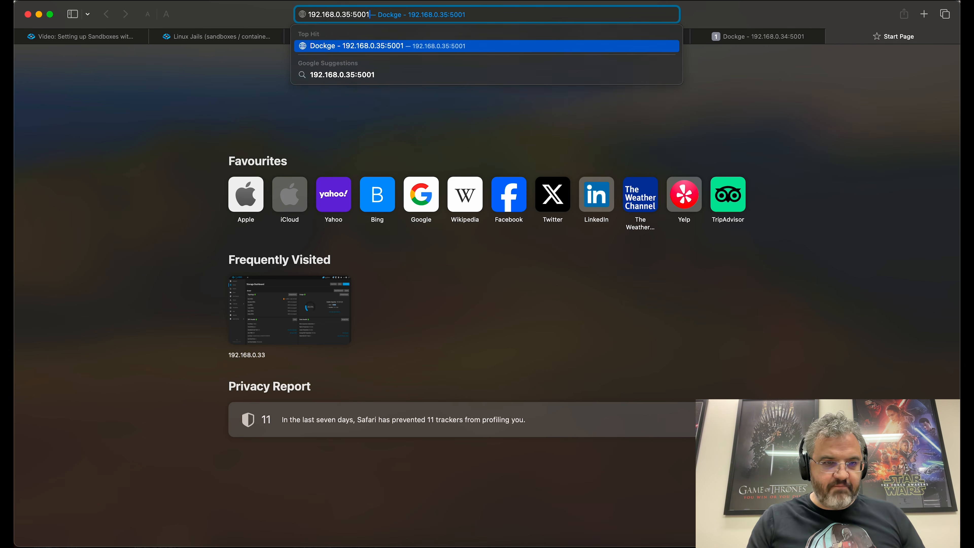
# Step: Load the old Dockge at 192.168.0.35:5001 and view its nginx-hello and jellyfin stacks
pyautogui.press('Return')
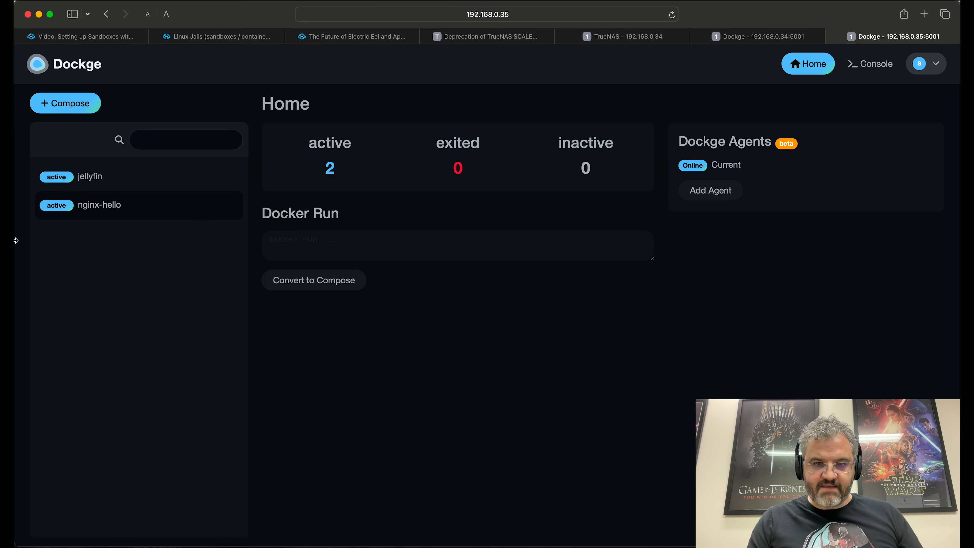
pyautogui.click(107, 207)
pyautogui.click(115, 179)
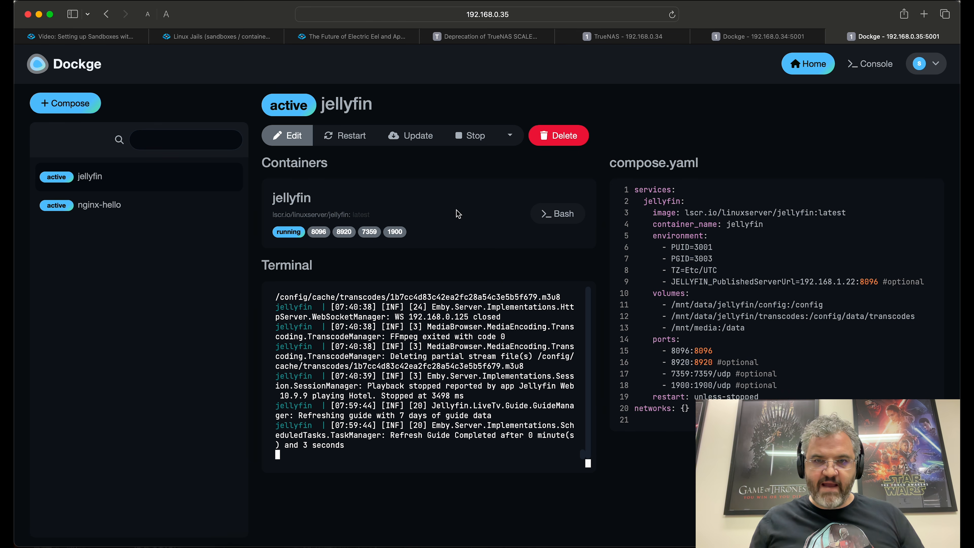
pyautogui.click(322, 233)
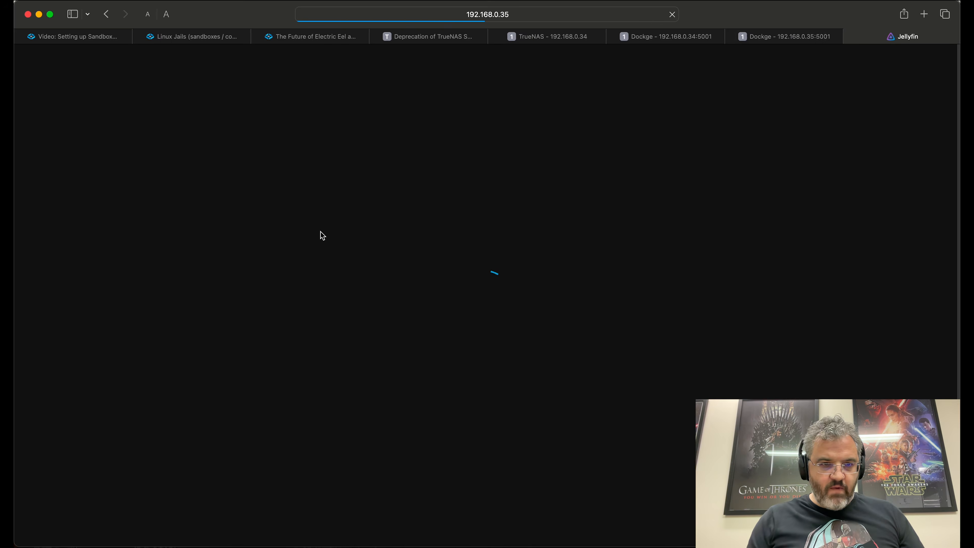
pyautogui.click(134, 333)
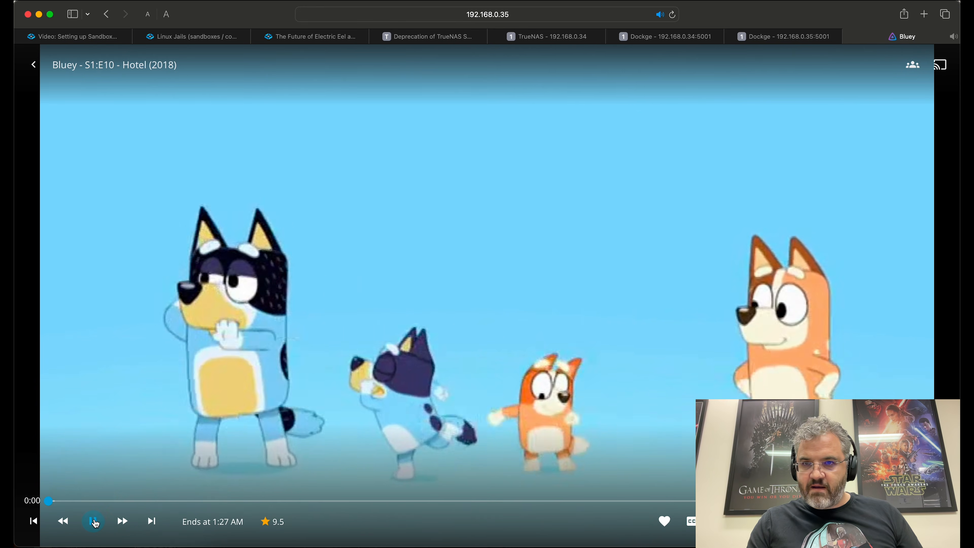
pyautogui.click(93, 522)
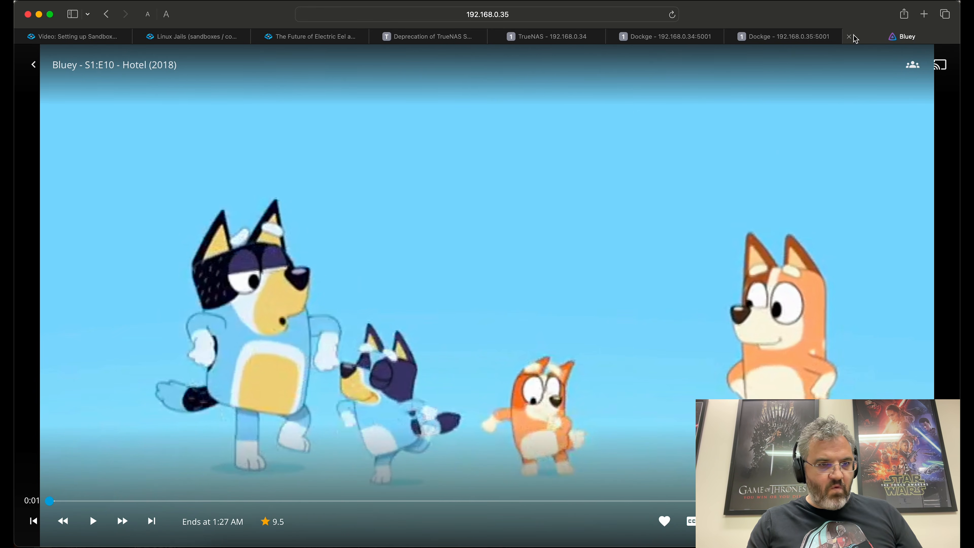
pyautogui.click(848, 36)
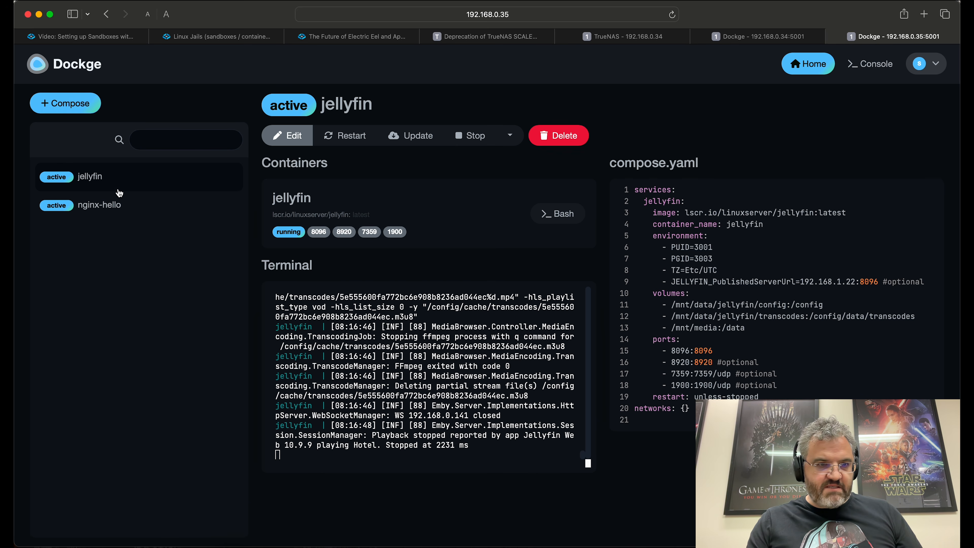
# Step: Stop nginx-hello on the old .35 server and start it on the .34 Dockge
pyautogui.click(125, 211)
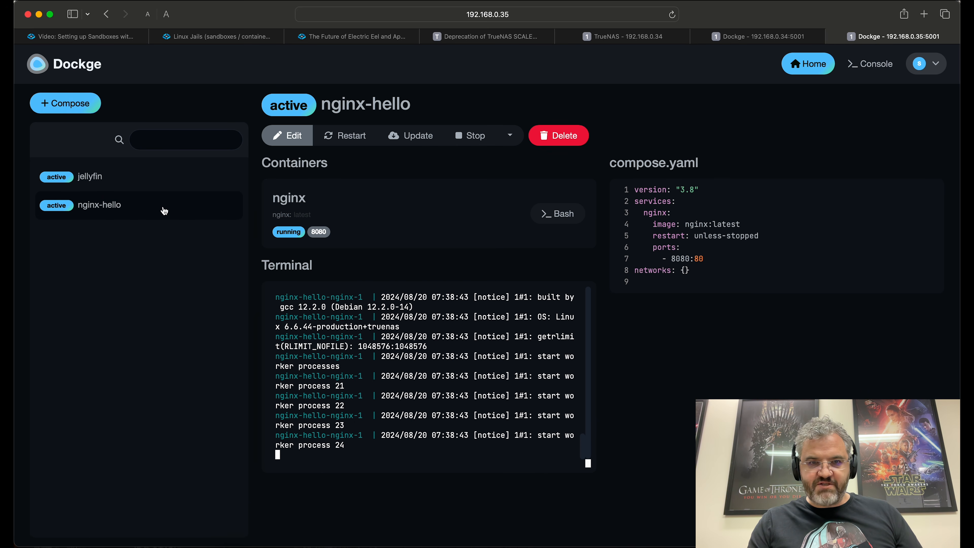
pyautogui.click(475, 137)
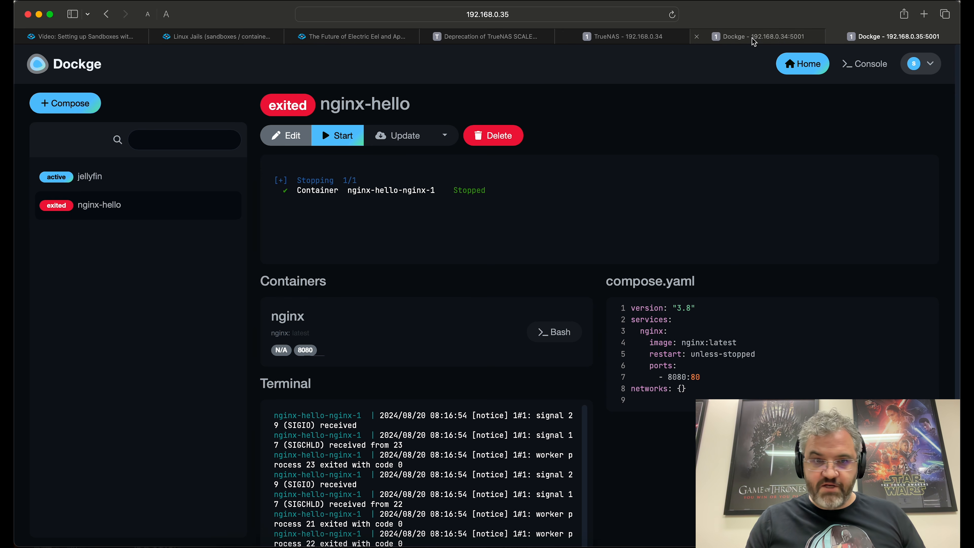
pyautogui.click(758, 38)
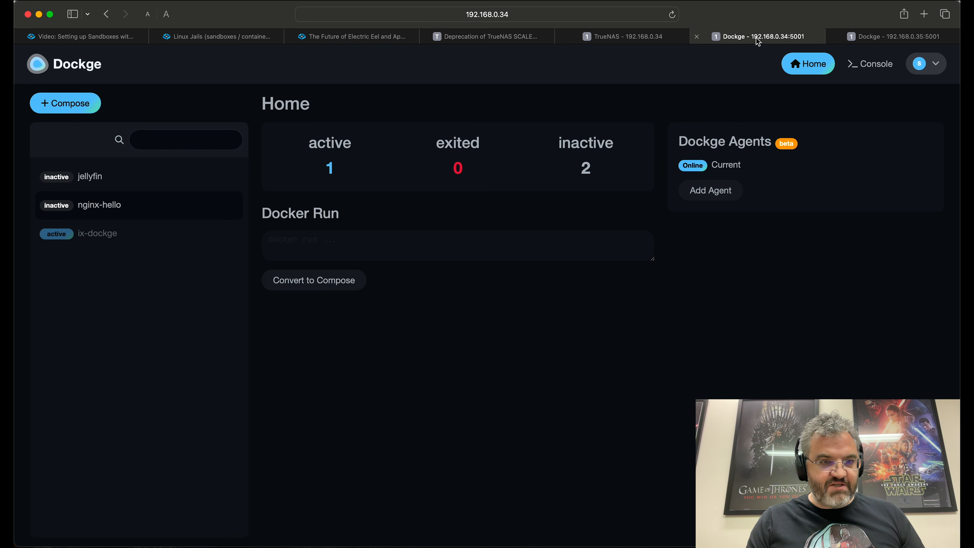
pyautogui.click(100, 209)
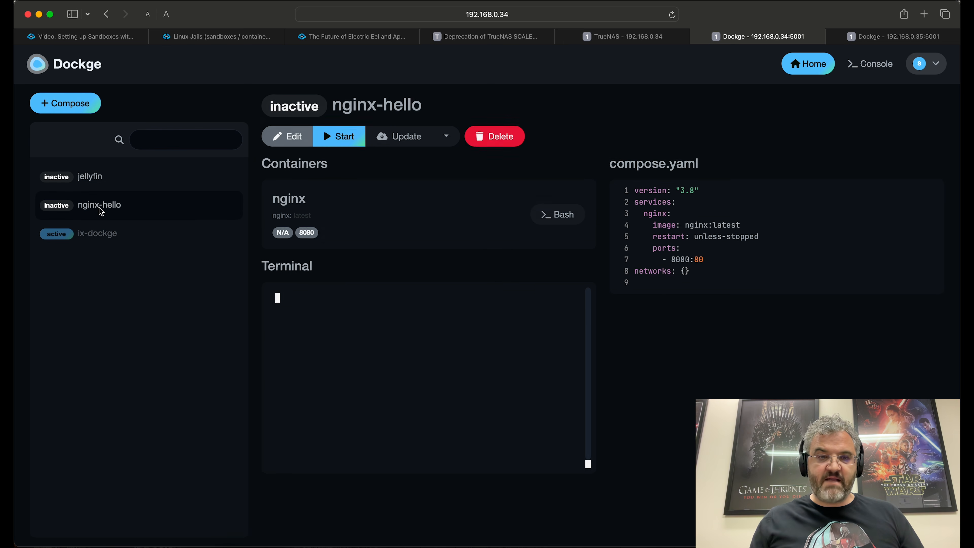
pyautogui.click(343, 137)
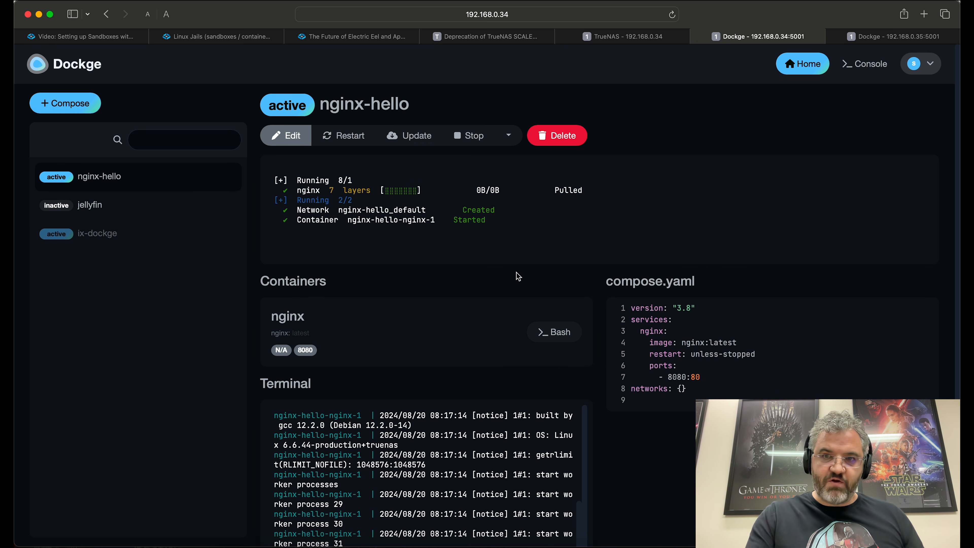
# Step: Check the nginx welcome page on port 8080, then close the old server's tab
pyautogui.click(316, 350)
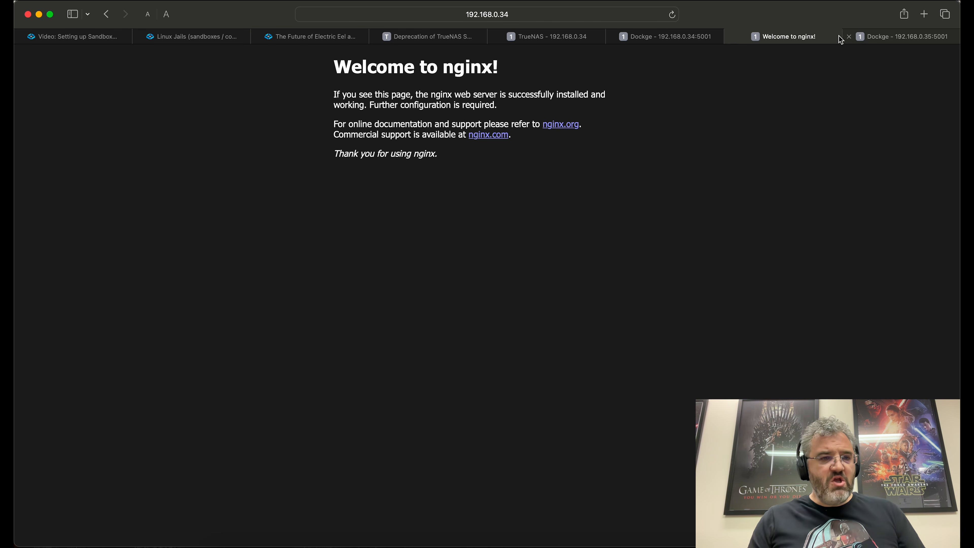
pyautogui.click(687, 36)
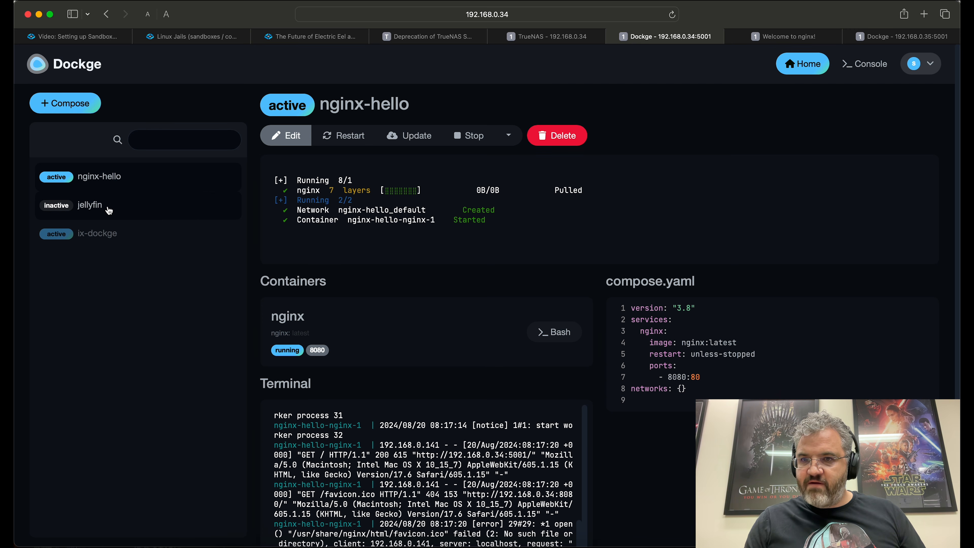
pyautogui.click(849, 37)
# Step: Check the inactive jellyfin stack's config path on line 11, then begin adding an agent from Home
pyautogui.click(89, 209)
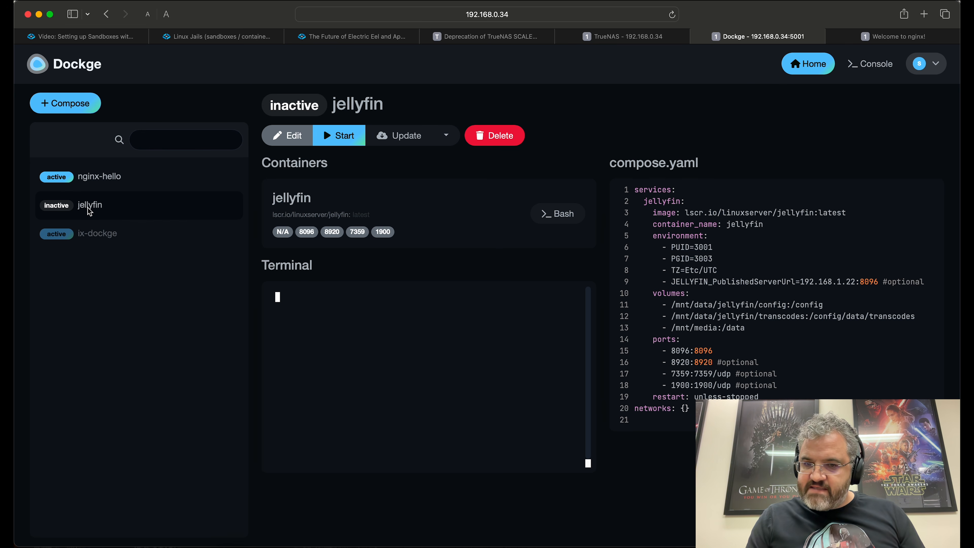
pyautogui.moveTo(672, 305); pyautogui.dragTo(823, 306)
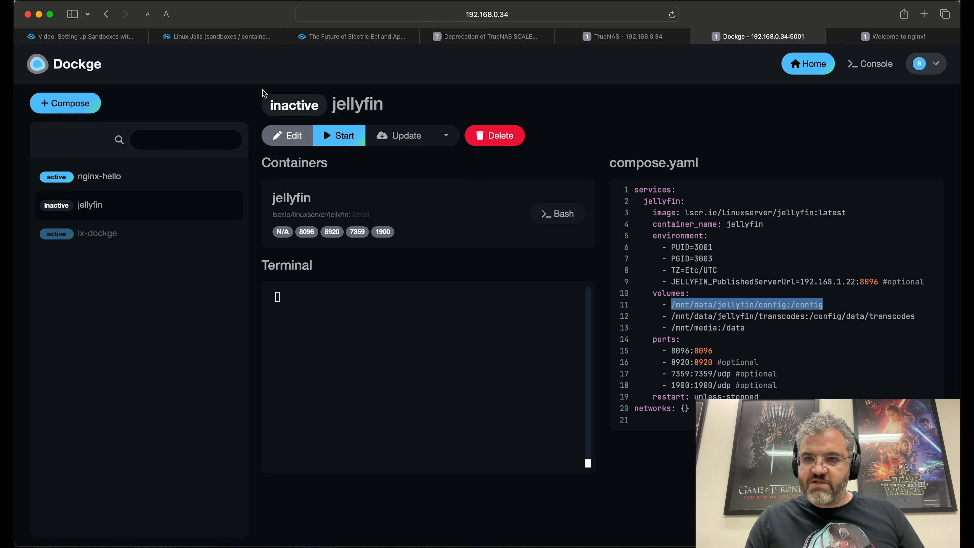
pyautogui.click(827, 67)
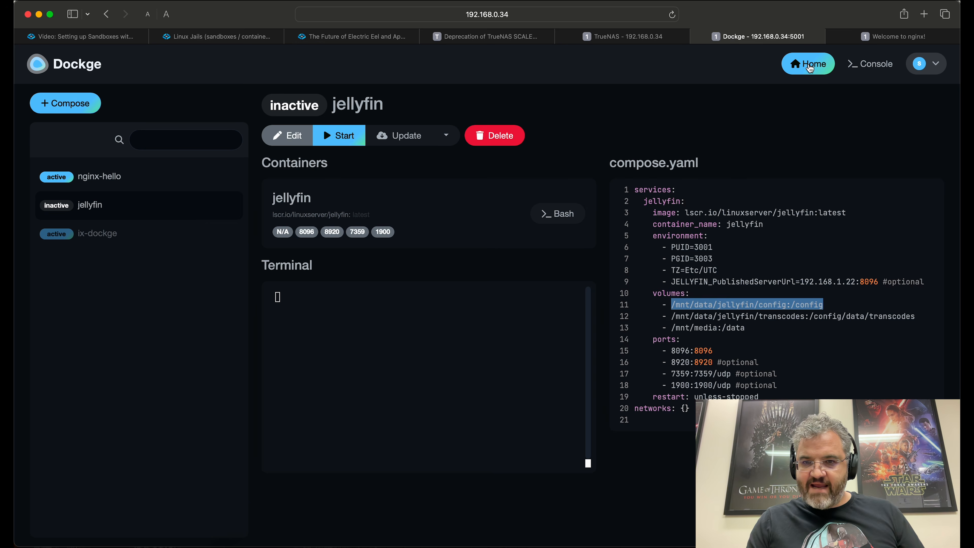
pyautogui.click(712, 192)
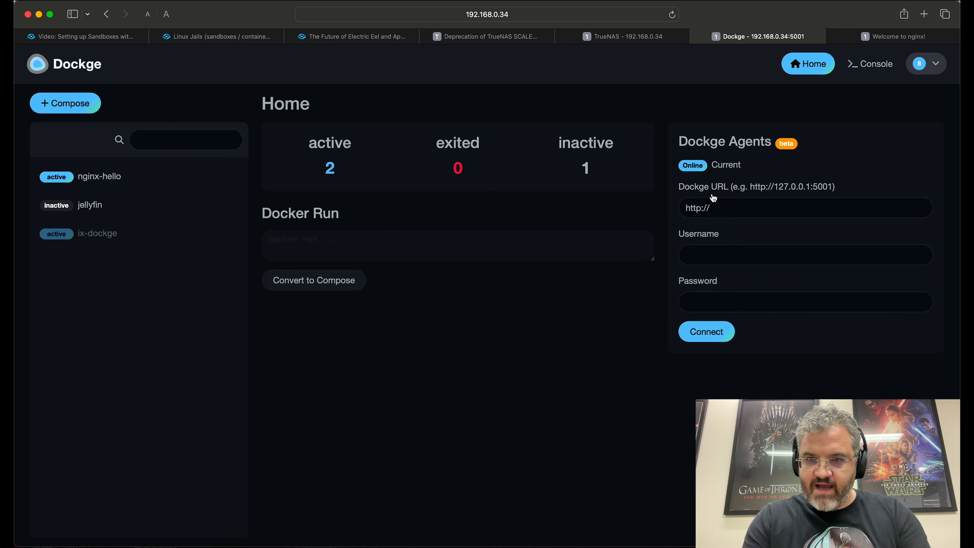
# Step: Connect a Dockge agent at 192.168.0.35:5001 using the agent's username and password
pyautogui.click(737, 210)
pyautogui.write('192')
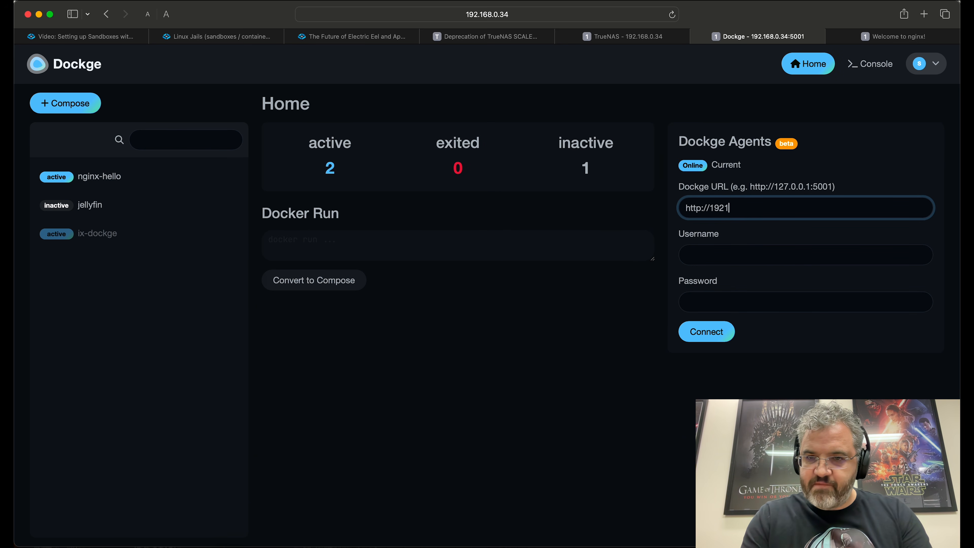
pyautogui.write('.168.0.35:5001')
pyautogui.click(761, 249)
pyautogui.write('root')
pyautogui.press('Tab')
pyautogui.write('root')
pyautogui.click(707, 332)
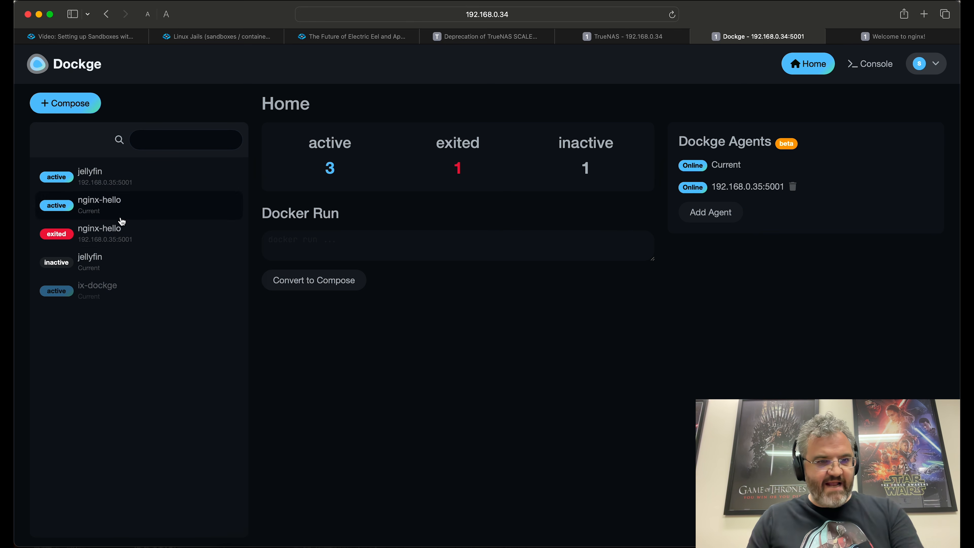
# Step: Look over the nginx-hello and jellyfin stacks on both servers, then start the remote nginx-hello stack
pyautogui.click(122, 234)
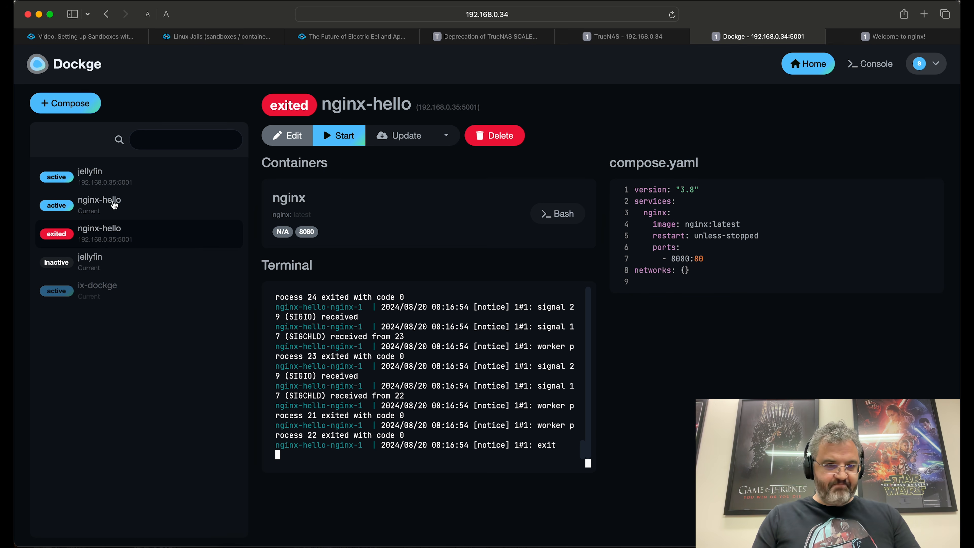
pyautogui.click(129, 205)
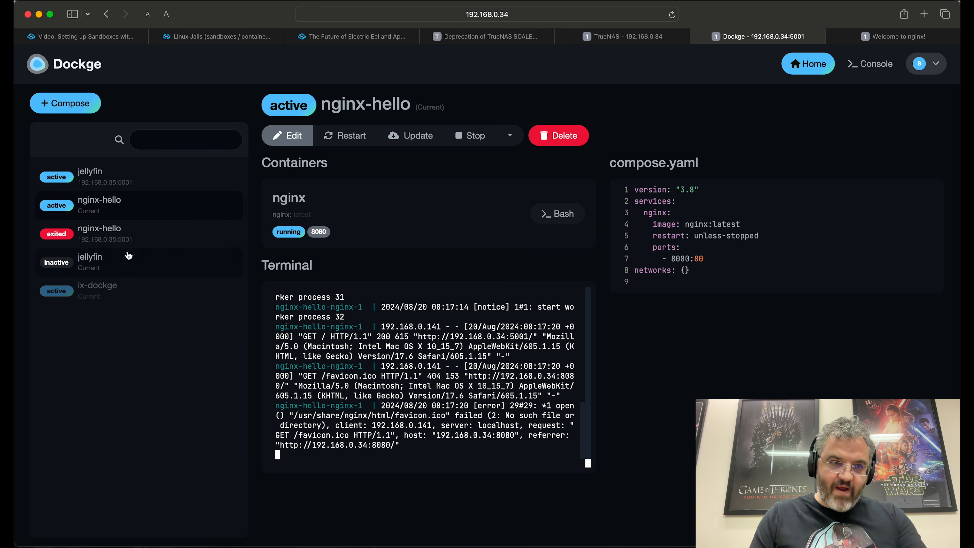
pyautogui.click(102, 180)
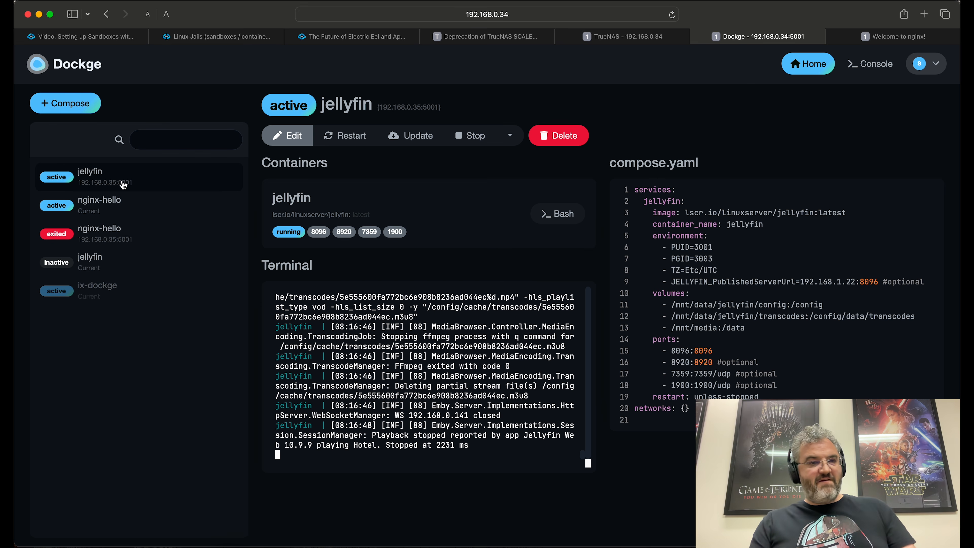
pyautogui.click(119, 264)
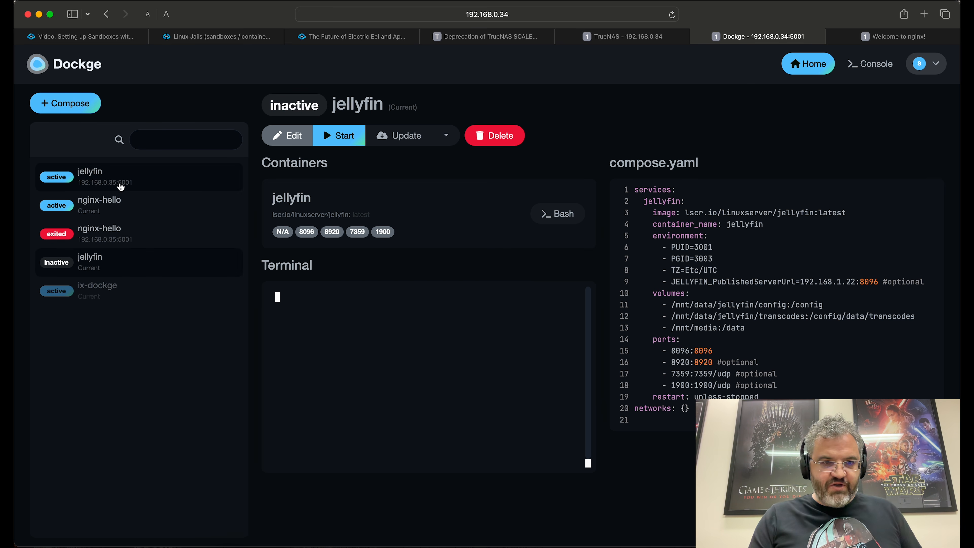
pyautogui.click(125, 230)
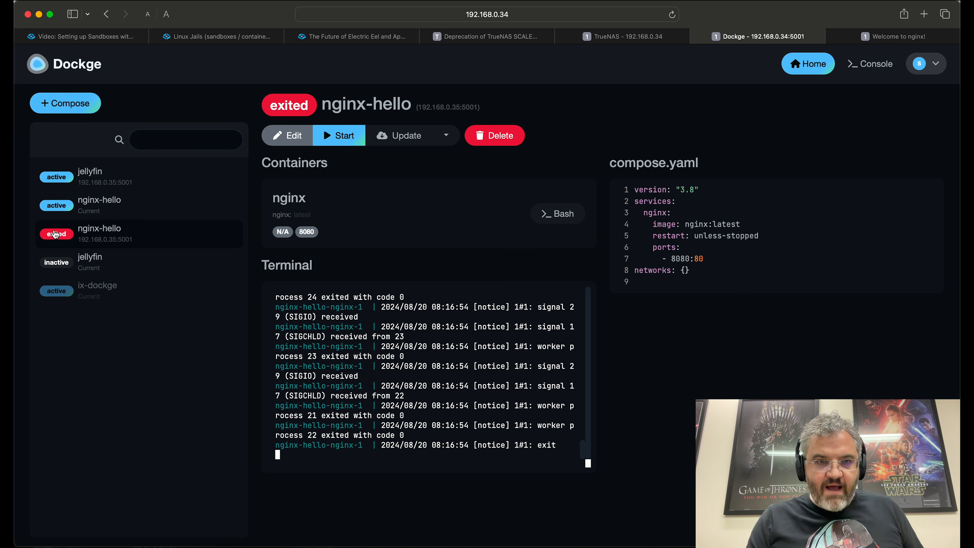
pyautogui.click(339, 135)
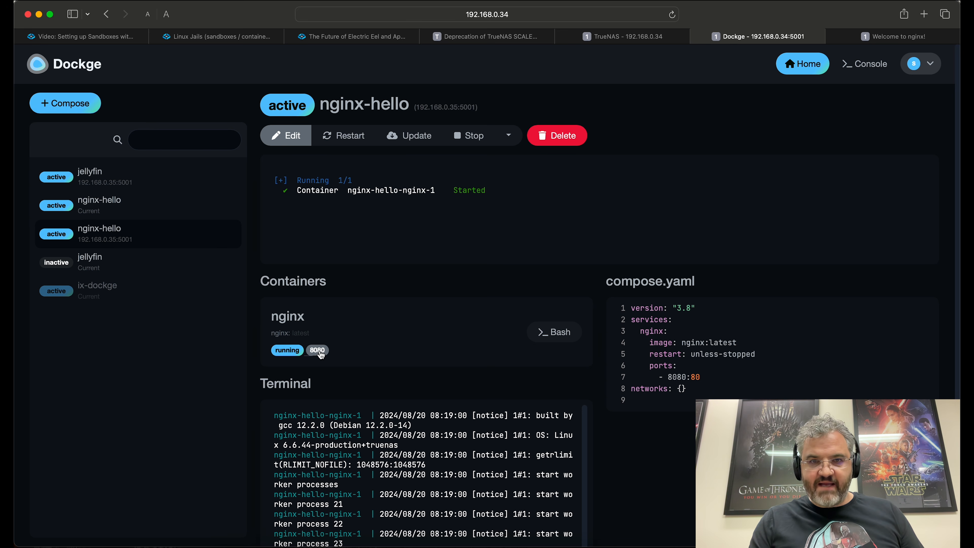
# Step: Check both nginx welcome pages on port 8080, then close the nginx tabs
pyautogui.click(317, 351)
pyautogui.click(515, 13)
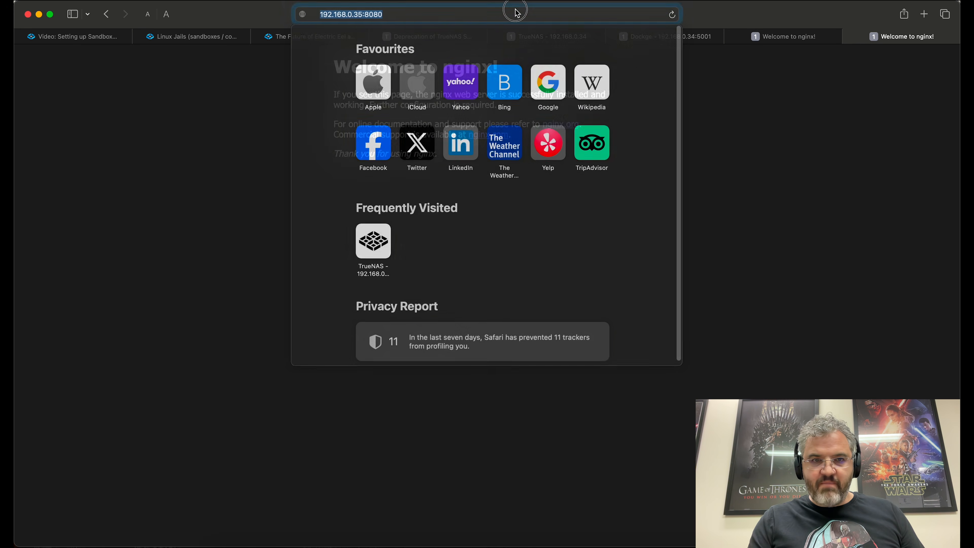
pyautogui.click(448, 19)
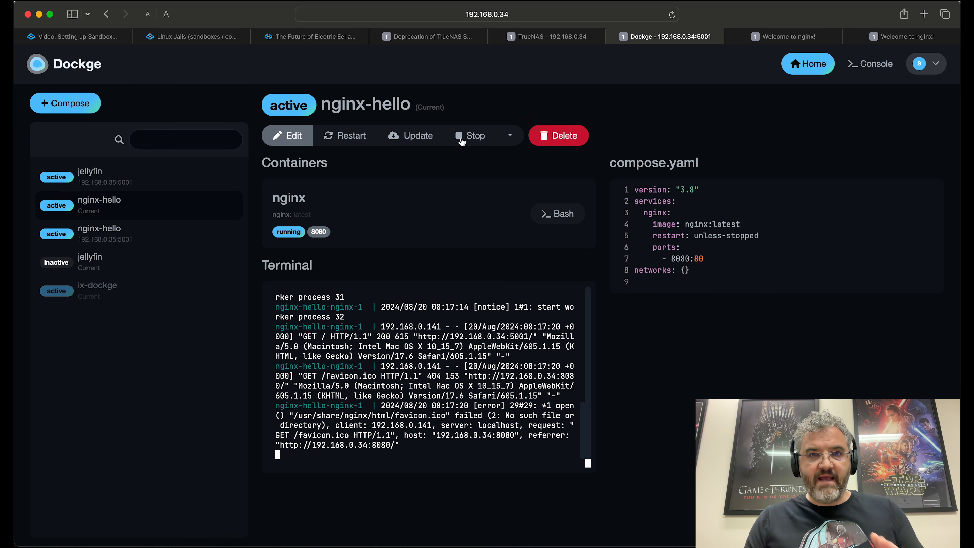
pyautogui.click(319, 232)
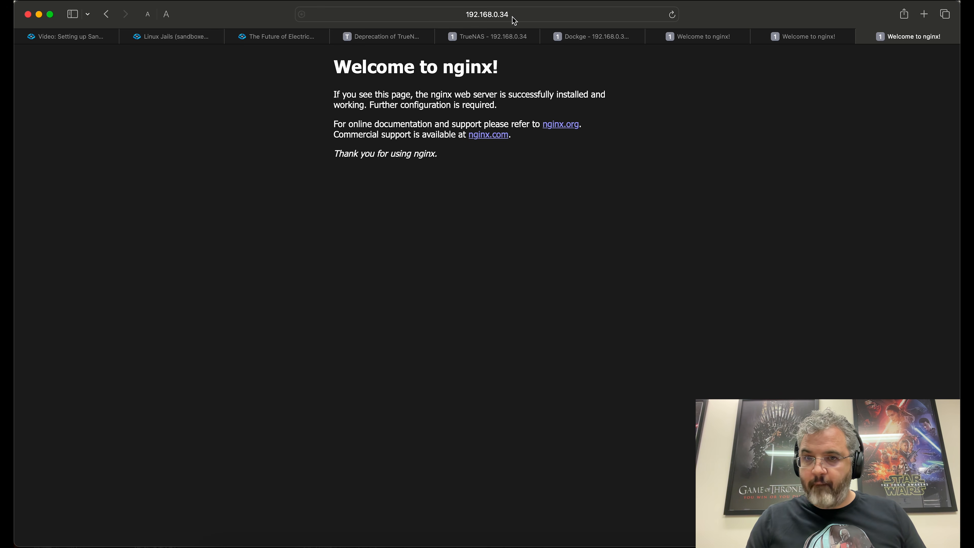
pyautogui.press('super+w')
pyautogui.click(848, 37)
pyautogui.click(838, 37)
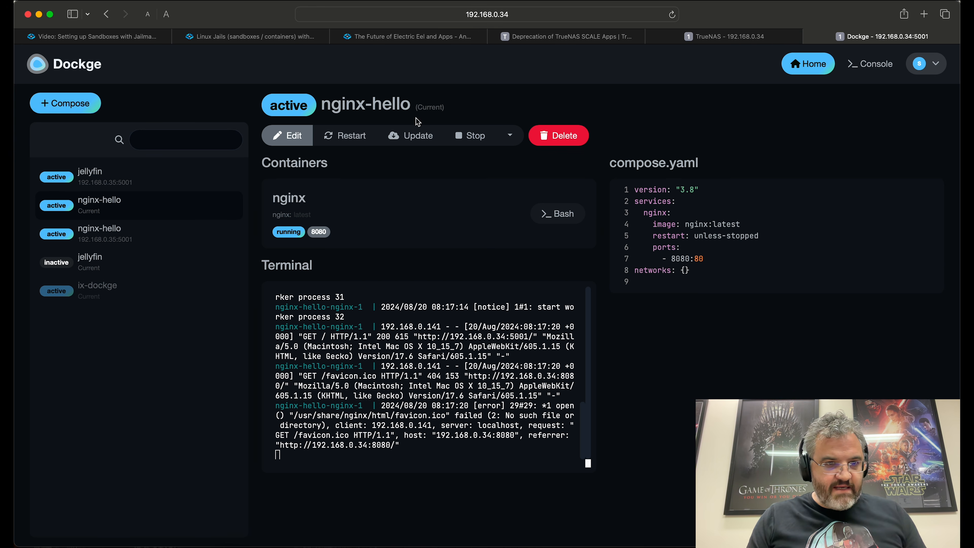
pyautogui.click(151, 239)
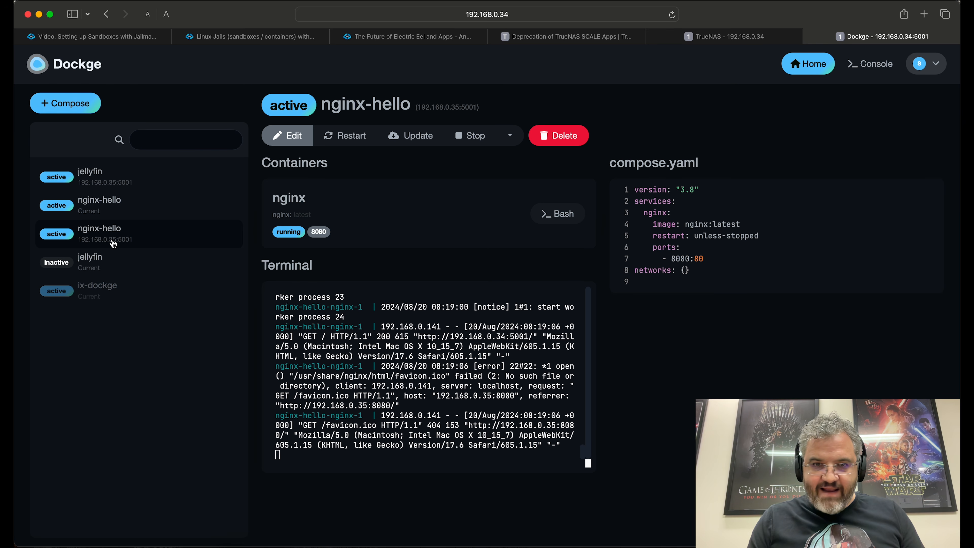
# Step: Stop & Inactive the remote nginx-hello and jellyfin stacks, then open the local jellyfin stack
pyautogui.click(515, 141)
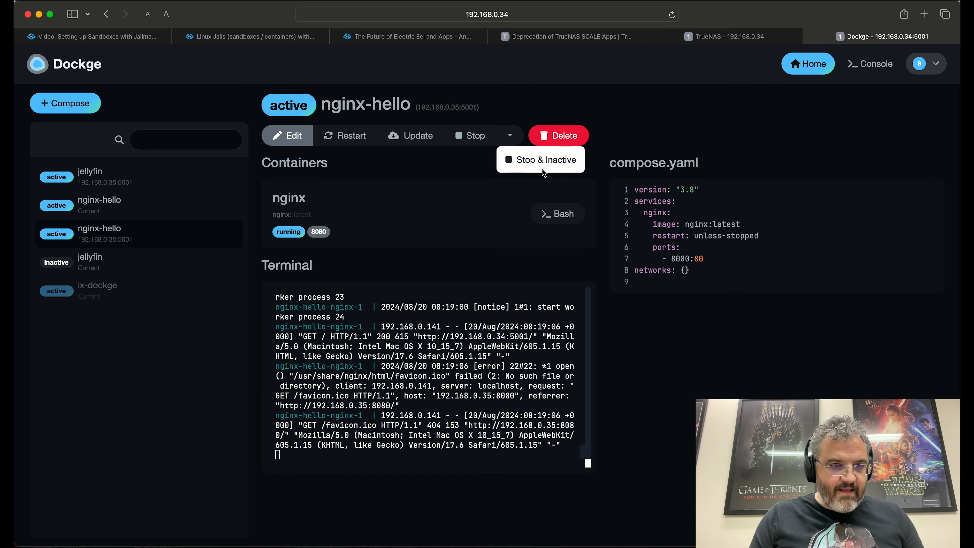
pyautogui.click(547, 161)
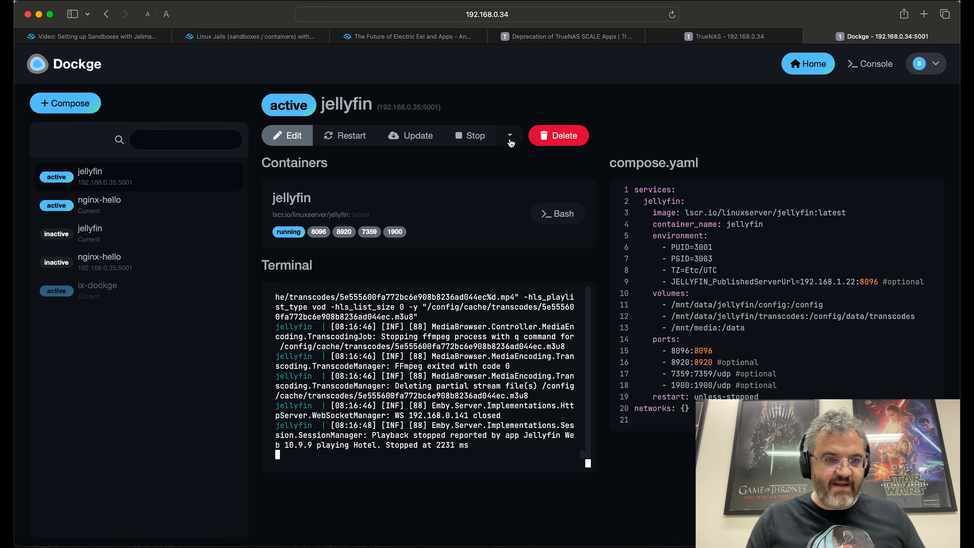
pyautogui.click(127, 180)
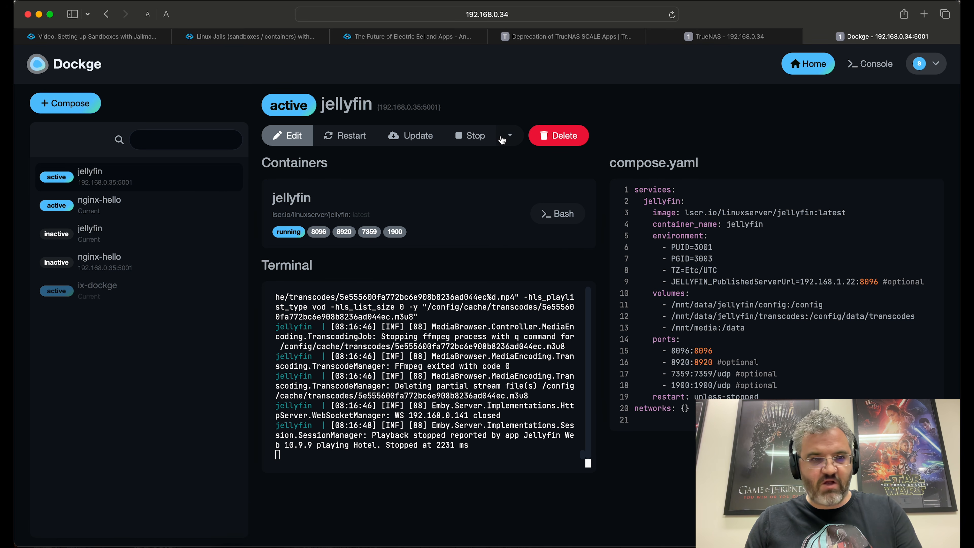
pyautogui.click(510, 140)
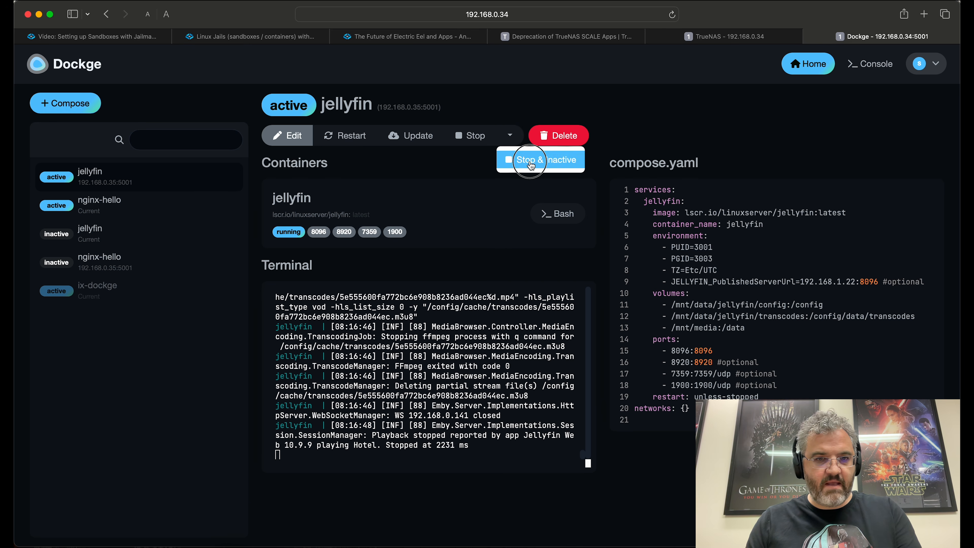
pyautogui.click(527, 160)
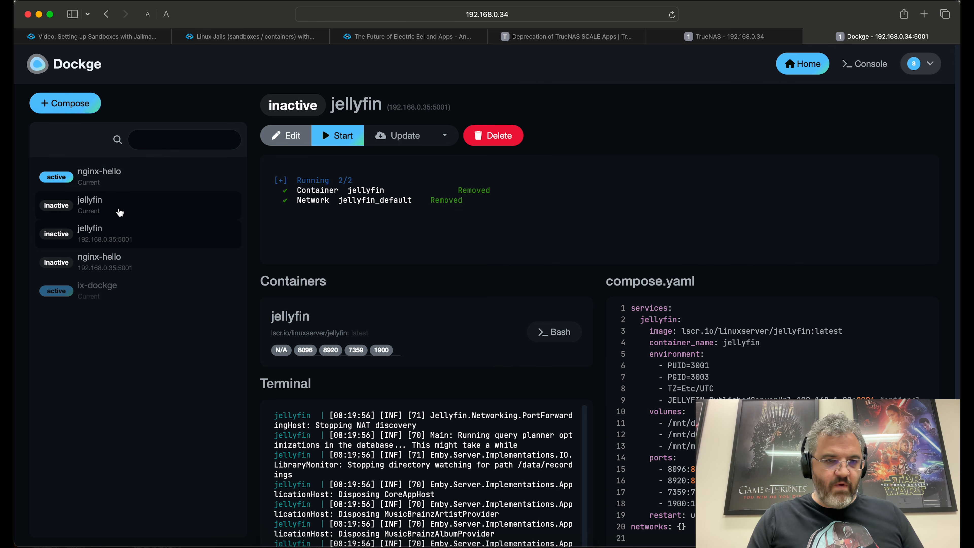
pyautogui.click(96, 211)
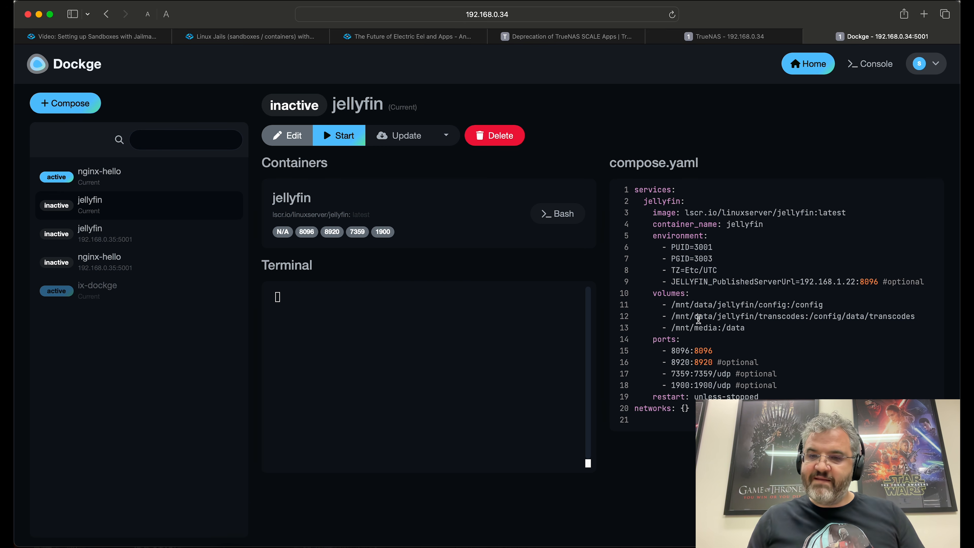
pyautogui.doubleClick(708, 305)
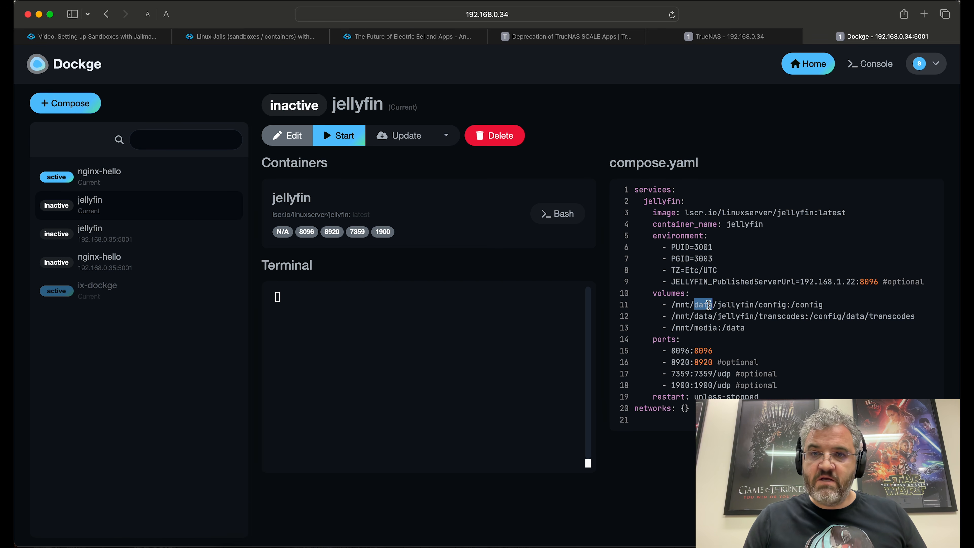
# Step: Copy the dozer/docker/data/jellyfin dataset path from TrueNAS Datasets, then return to Dockge
pyautogui.click(733, 36)
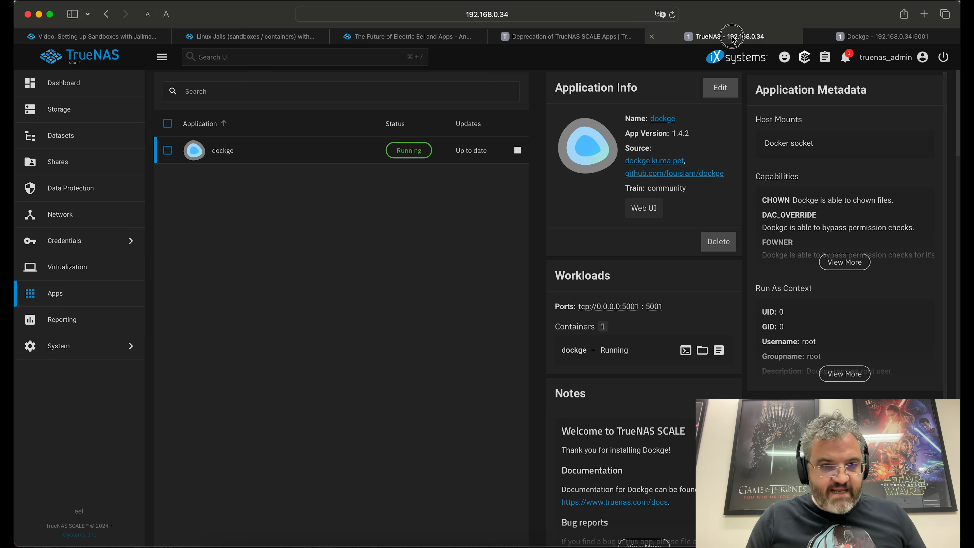
pyautogui.click(64, 135)
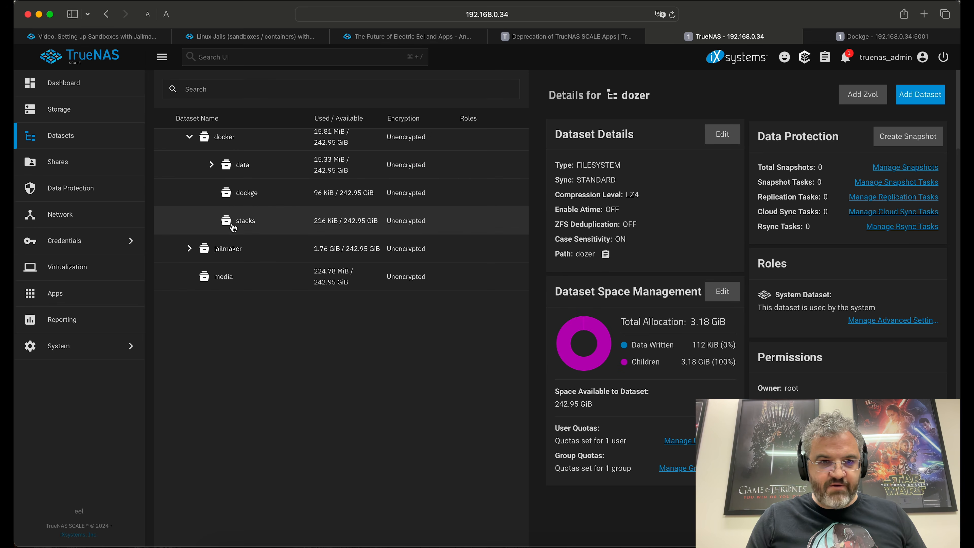
pyautogui.click(212, 165)
pyautogui.click(258, 194)
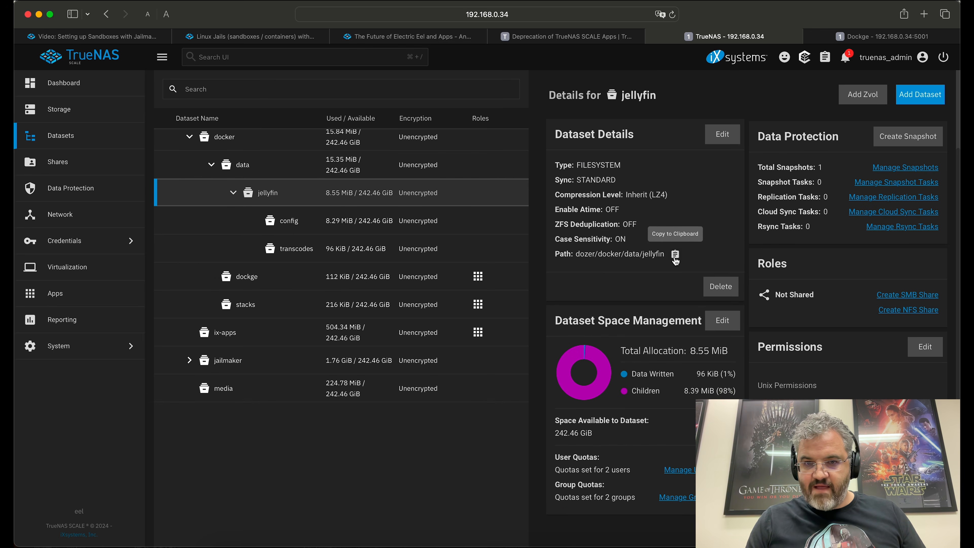
pyautogui.click(673, 255)
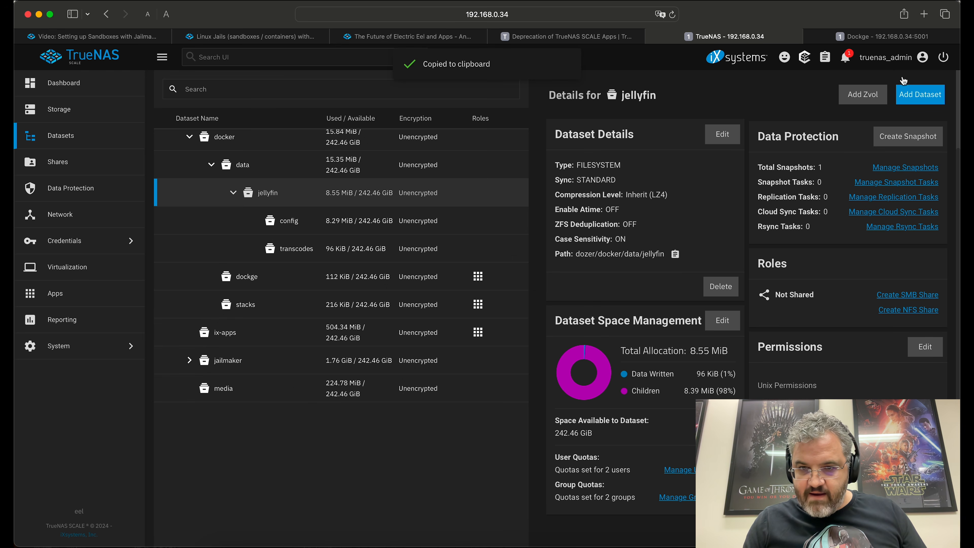
pyautogui.click(882, 36)
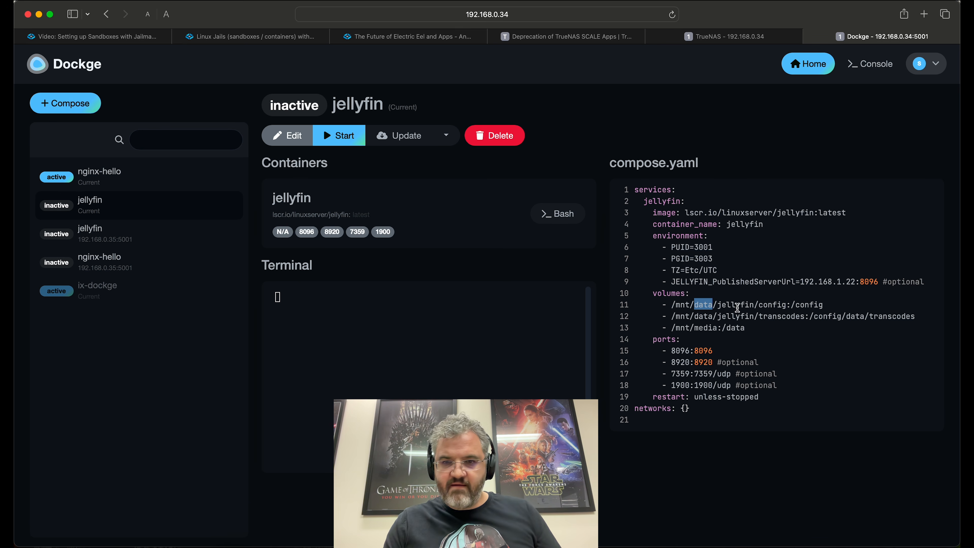
# Step: Point the config and transcodes volumes at /mnt/dozer/docker/data/jellyfin, and the media volume at /mnt/dozer/media
pyautogui.click(287, 136)
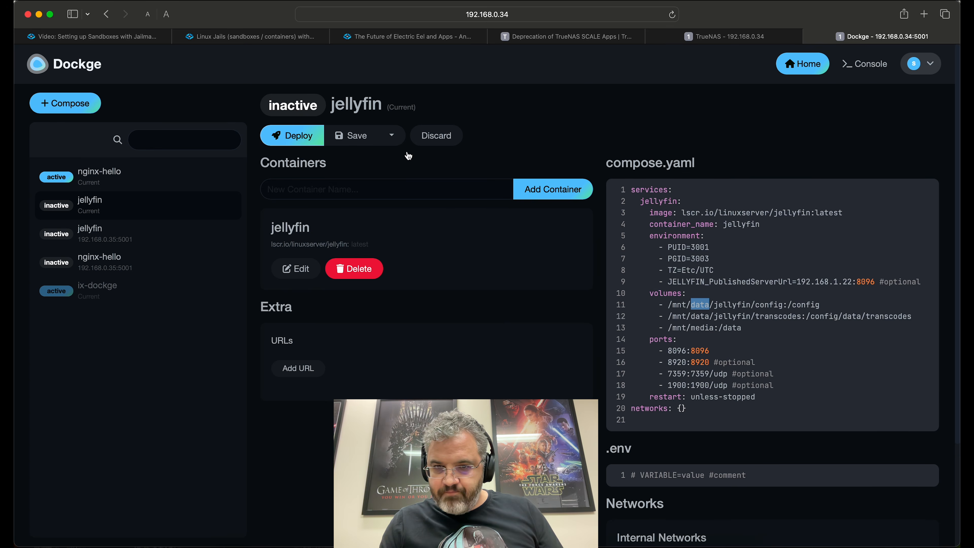
pyautogui.doubleClick(697, 304)
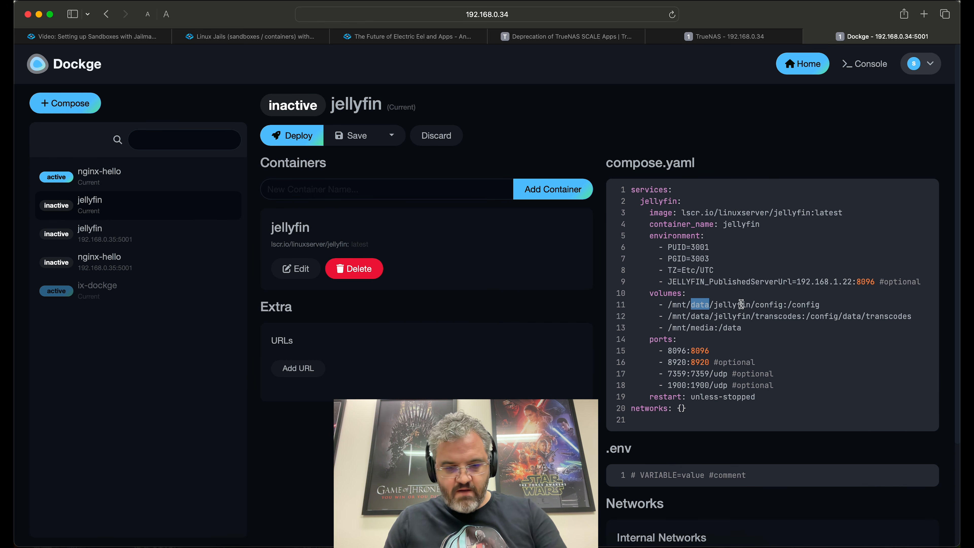
pyautogui.press('super+v')
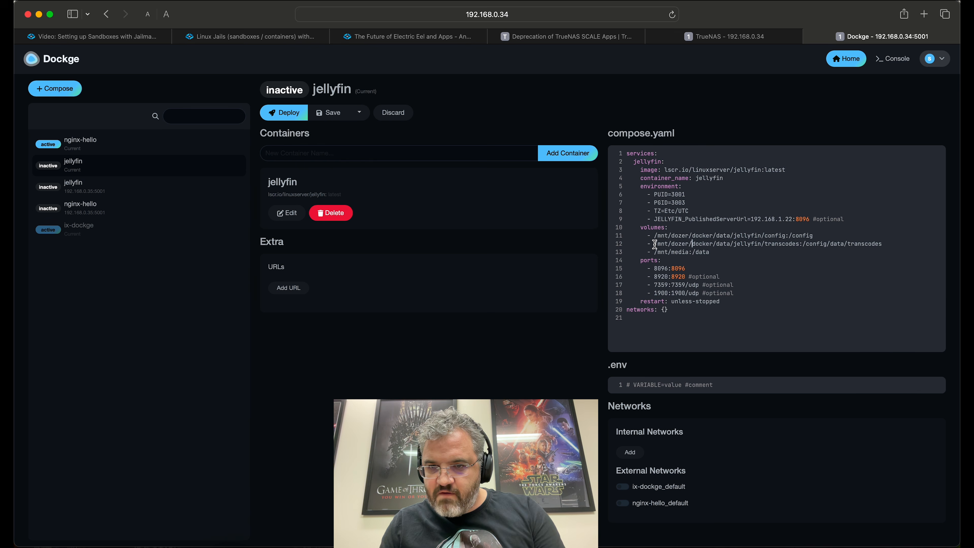
pyautogui.moveTo(655, 244); pyautogui.dragTo(799, 244)
pyautogui.click(780, 244)
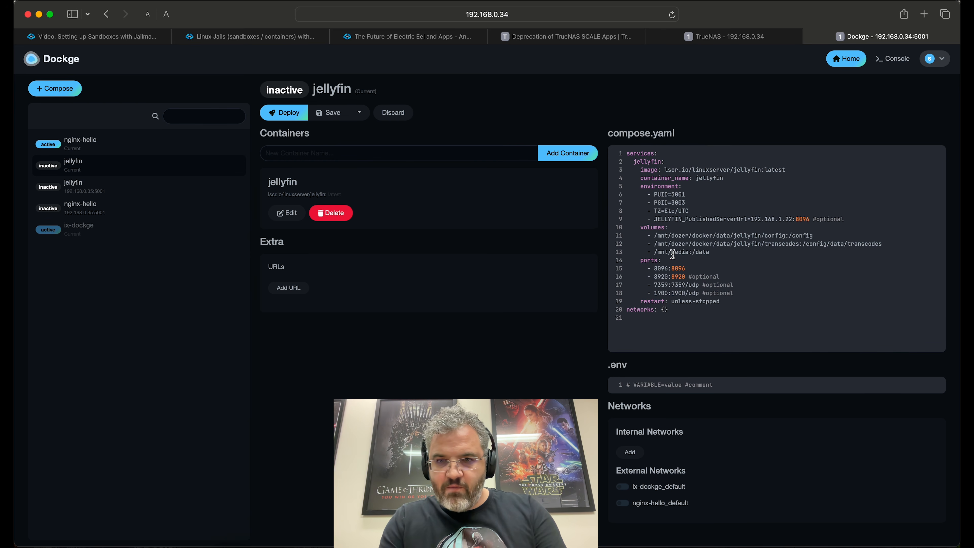
pyautogui.write('dozer/')
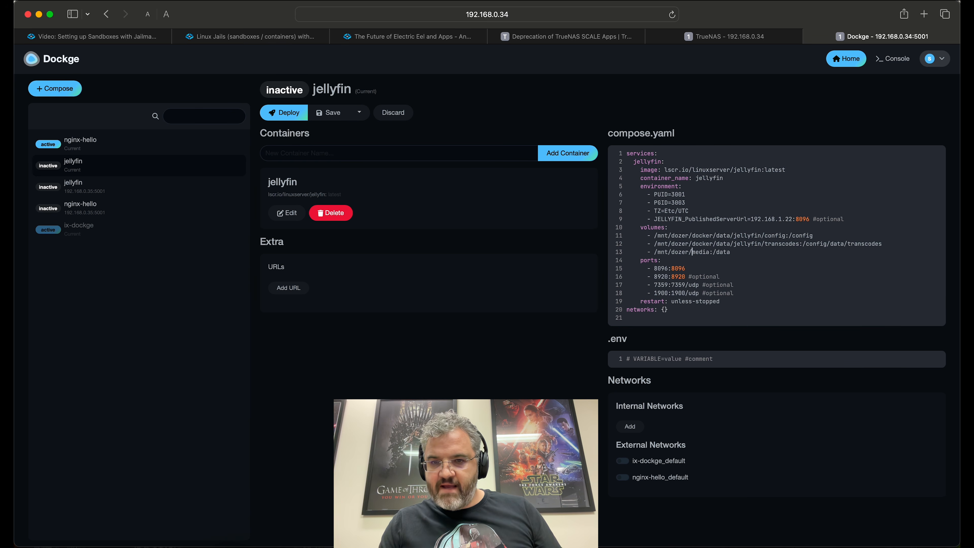
# Step: Review the updated media, config and transcodes volume paths in compose.yaml
pyautogui.moveTo(655, 252); pyautogui.dragTo(710, 254)
pyautogui.moveTo(654, 236); pyautogui.dragTo(761, 236)
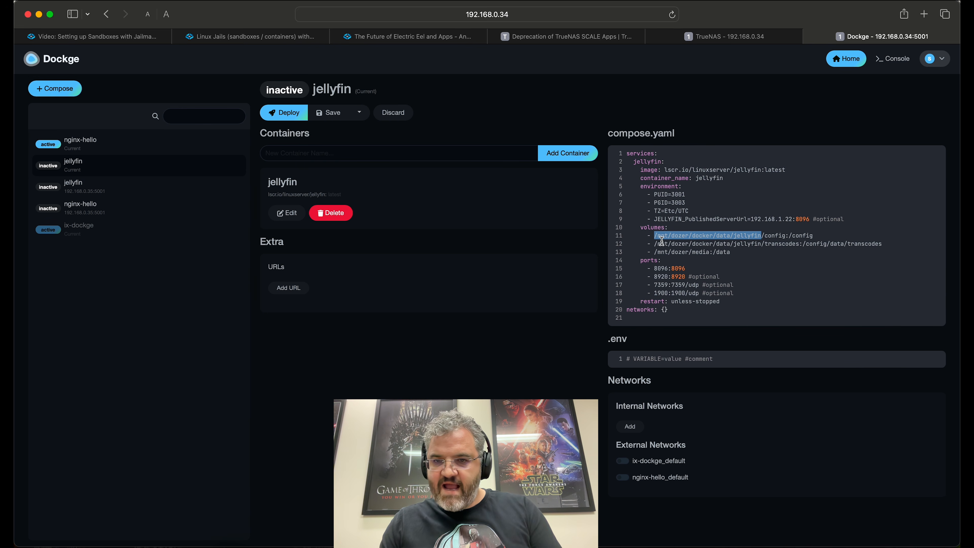
pyautogui.moveTo(654, 244); pyautogui.dragTo(799, 244)
pyautogui.click(765, 249)
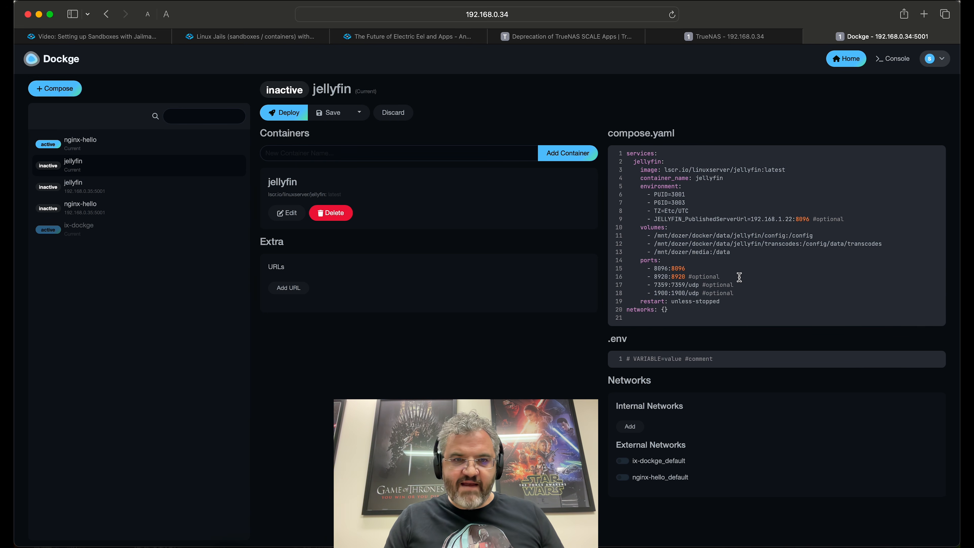
# Step: Save and start the local jellyfin stack, then open Jellyfin on port 8096
pyautogui.click(342, 115)
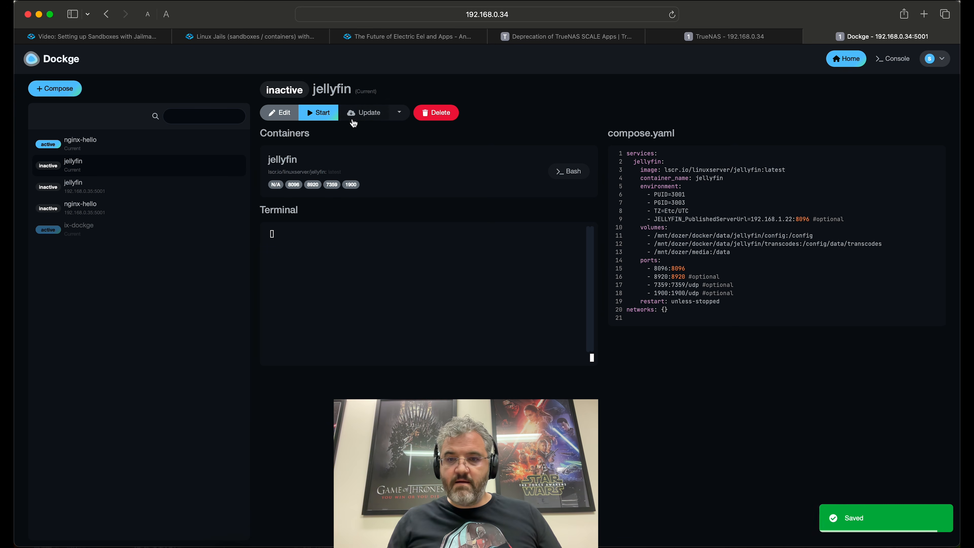
pyautogui.click(322, 117)
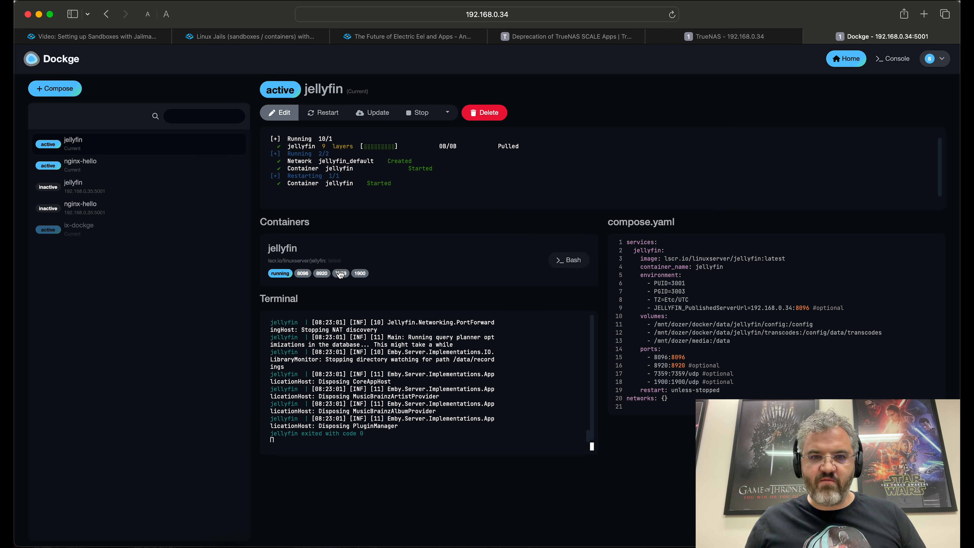
pyautogui.click(304, 275)
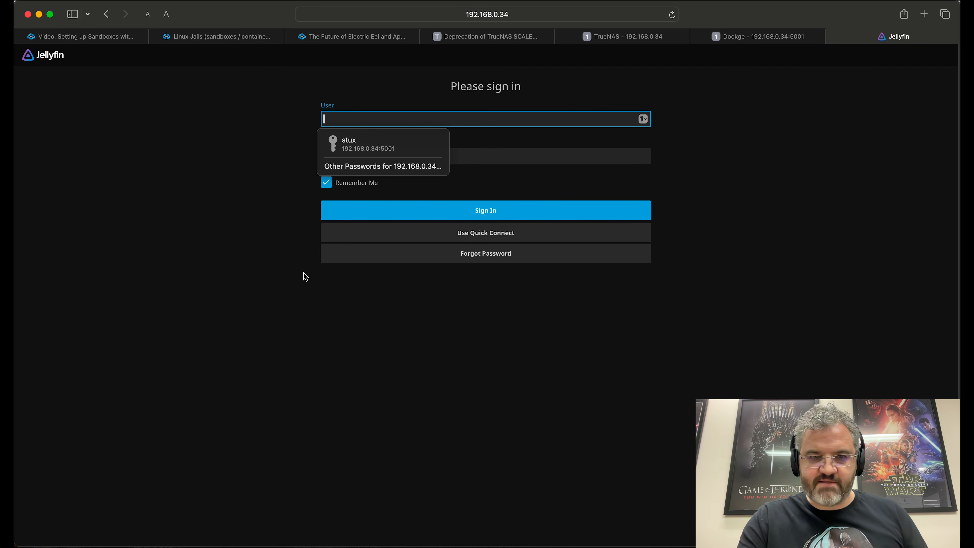
# Step: Sign in with the saved login and play Bluey S1:E10 Hotel from Next Up
pyautogui.press('Down')
pyautogui.press('Return')
pyautogui.click(494, 215)
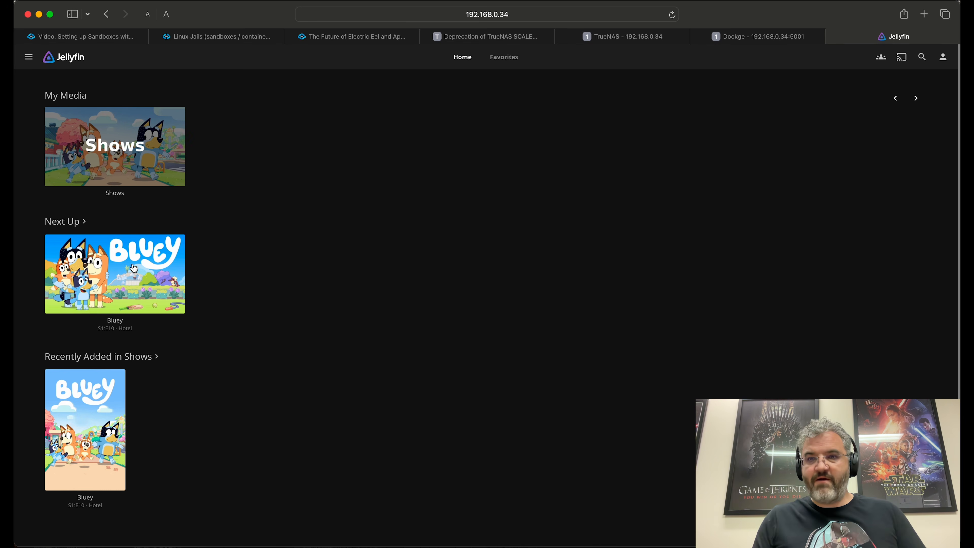
pyautogui.click(163, 260)
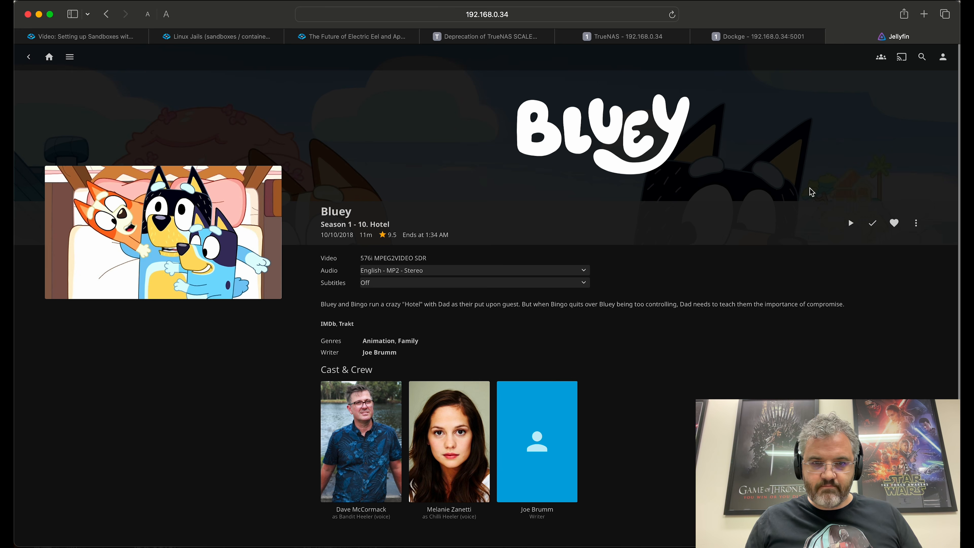
pyautogui.click(850, 222)
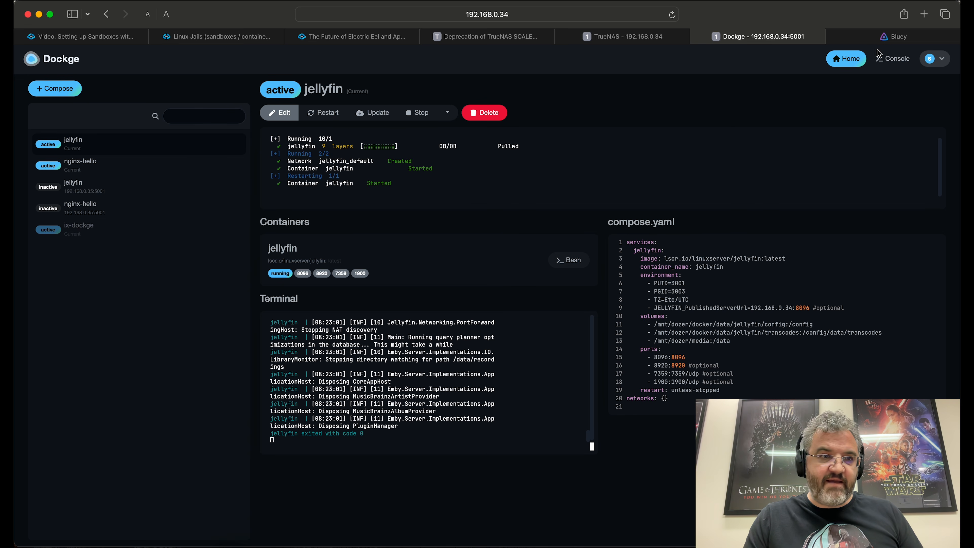
# Step: Remove the 192.168.0.35:5001 agent from the Dockge home dashboard
pyautogui.click(847, 59)
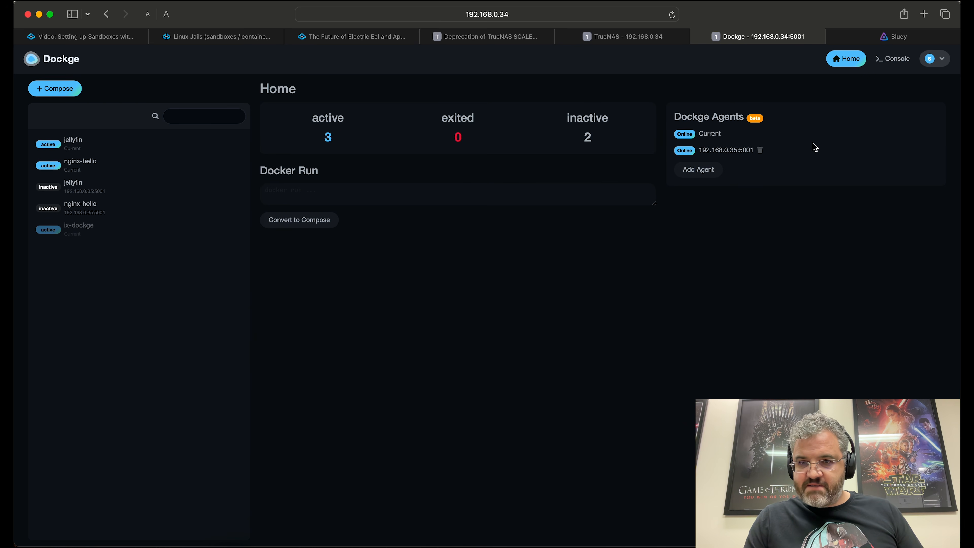
pyautogui.click(759, 151)
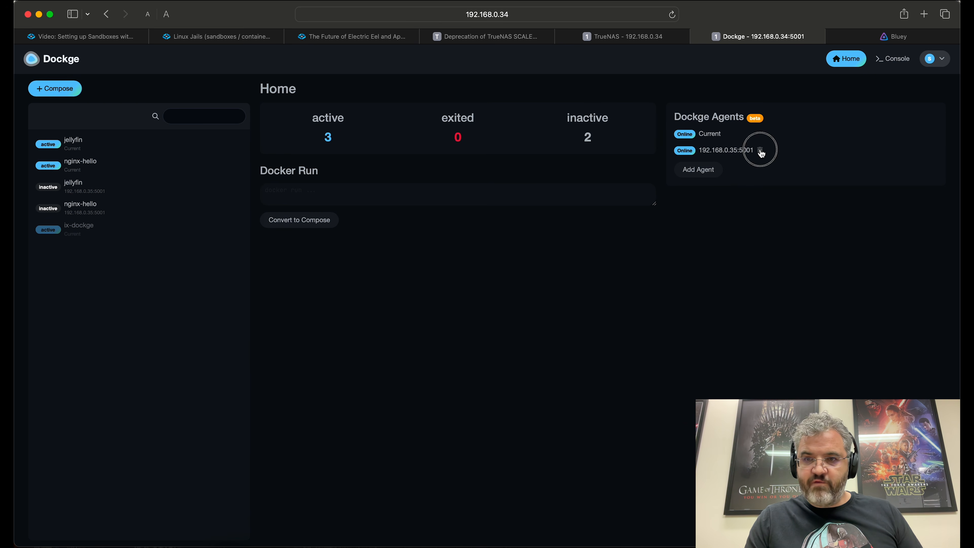
pyautogui.click(548, 131)
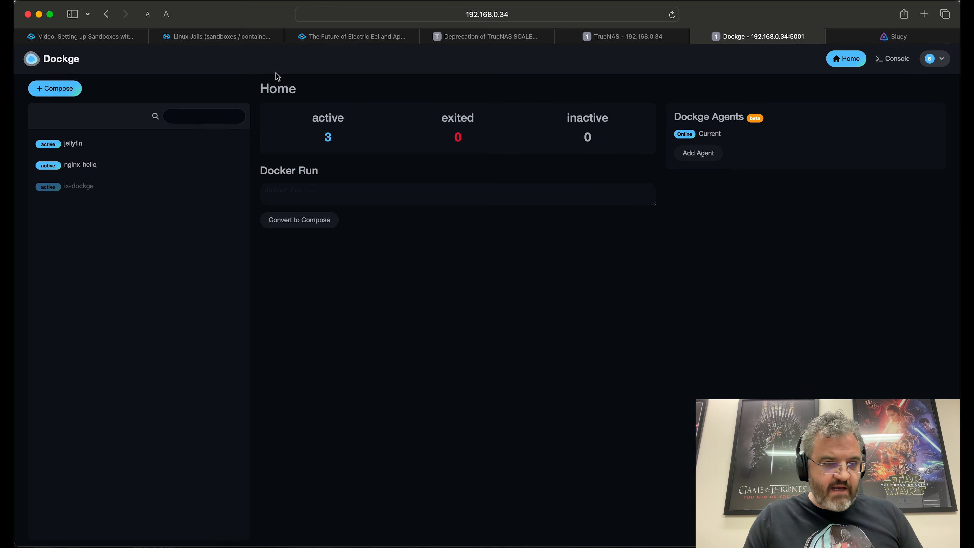
pyautogui.click(628, 38)
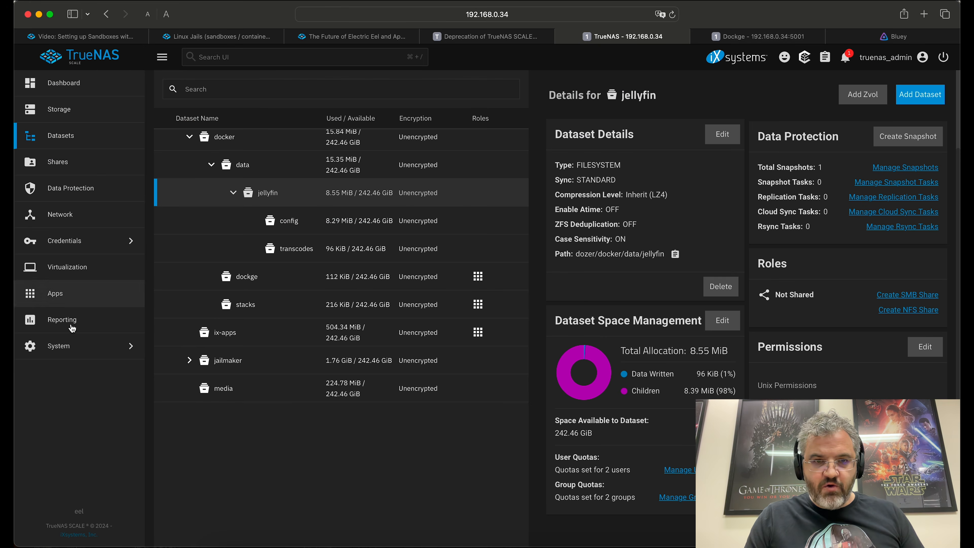
# Step: In the TrueNAS shell, run jlmkr list, then jlmkr remove docker, confirming with 'docker'
pyautogui.click(66, 346)
pyautogui.click(192, 214)
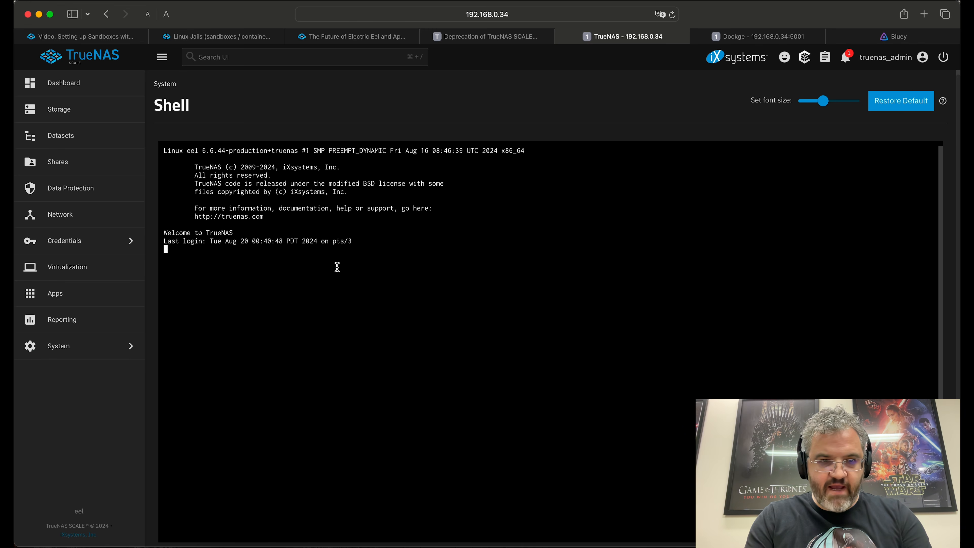
pyautogui.write('jlmkr list')
pyautogui.press('Return')
pyautogui.press('Return')
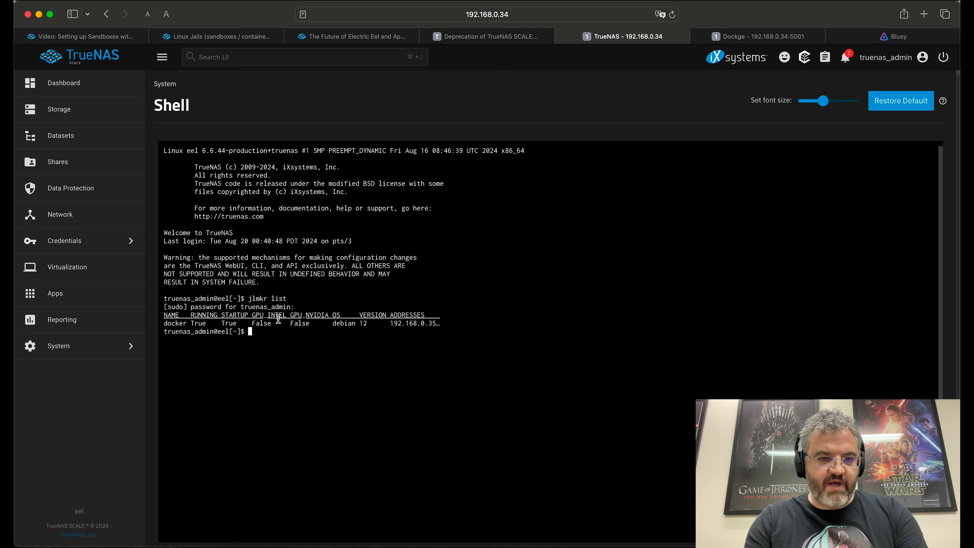
pyautogui.write('jlmkr remove docker')
pyautogui.press('Return')
pyautogui.write('docker')
pyautogui.press('Return')
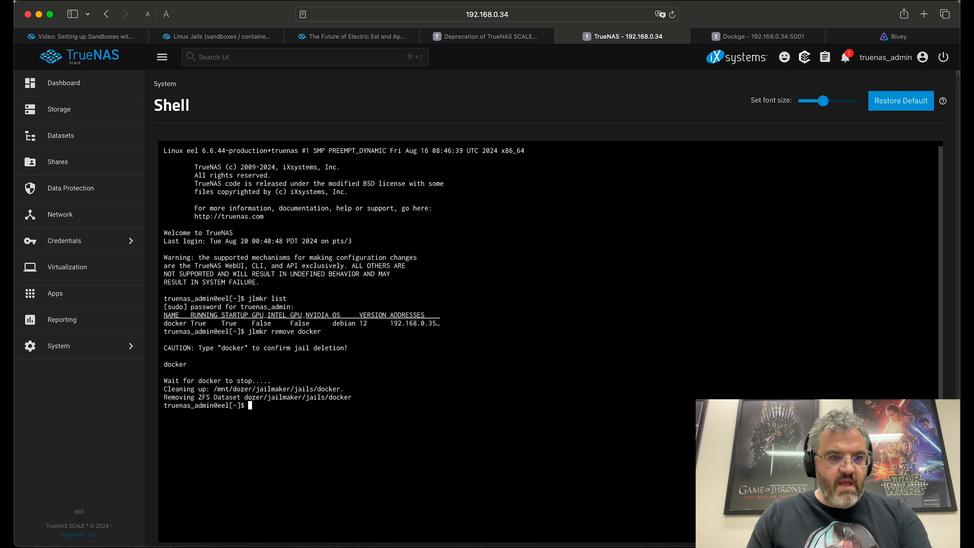
pyautogui.click(60, 135)
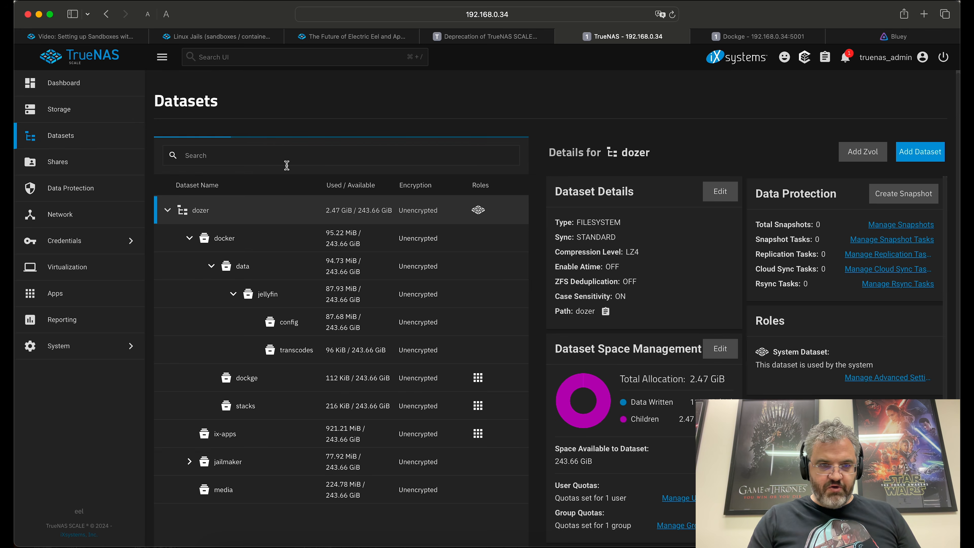
# Step: Delete the dozer/jailmaker dataset, entering its name and ticking Confirm
pyautogui.click(189, 461)
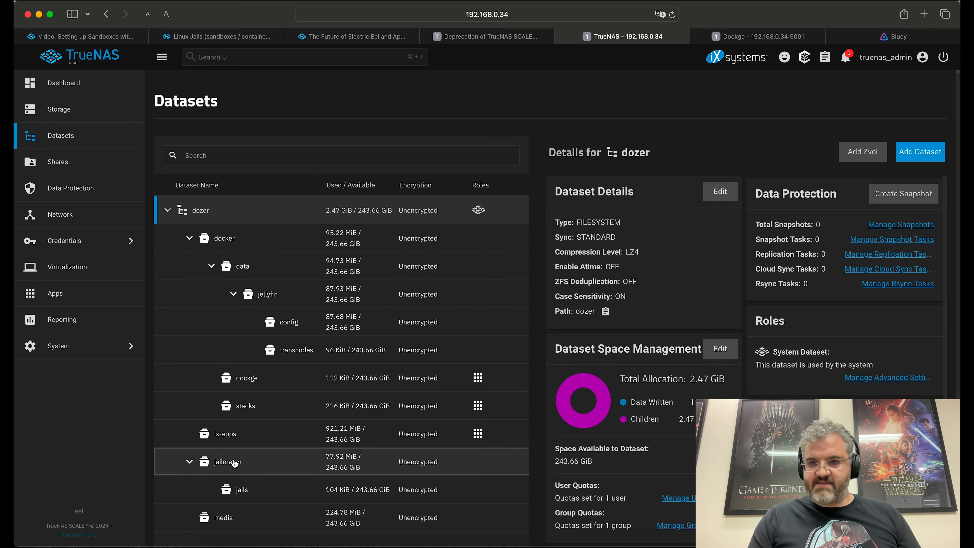
pyautogui.click(234, 489)
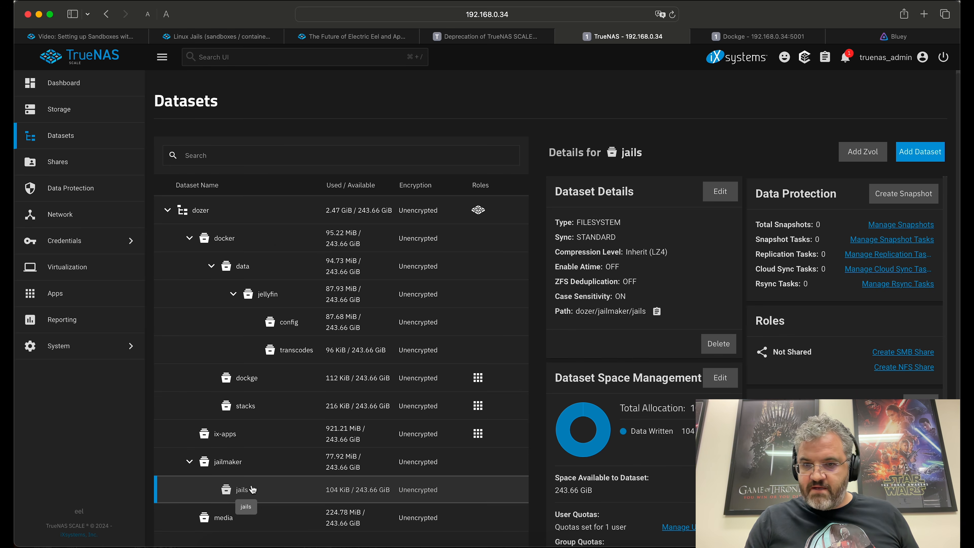
pyautogui.click(219, 465)
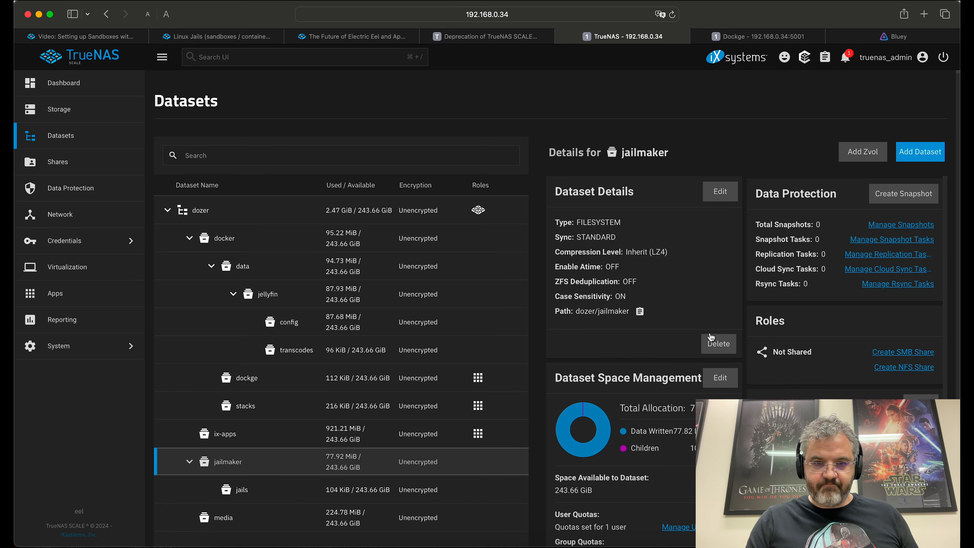
pyautogui.click(719, 343)
pyautogui.doubleClick(429, 281)
pyautogui.press('super+c')
pyautogui.click(428, 307)
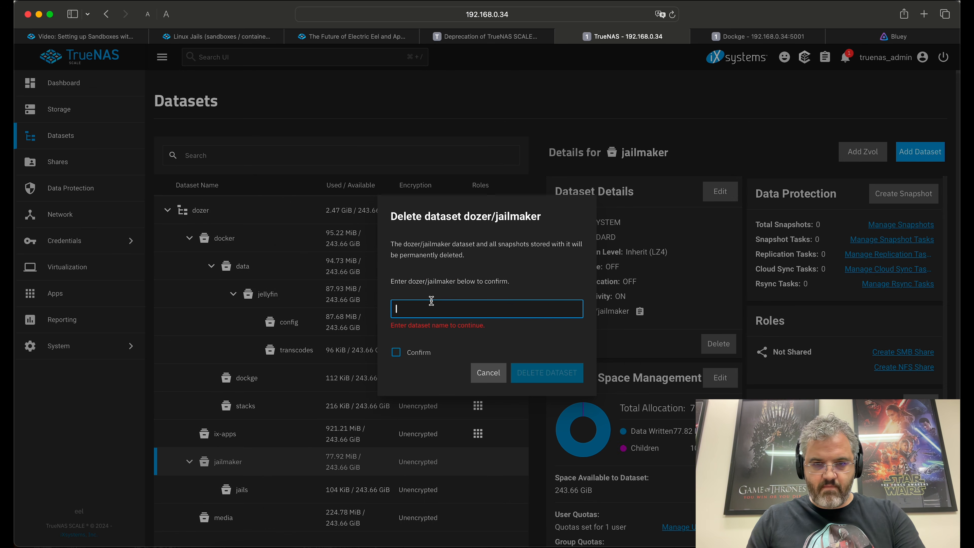
pyautogui.press('super+v')
pyautogui.click(395, 353)
pyautogui.click(537, 370)
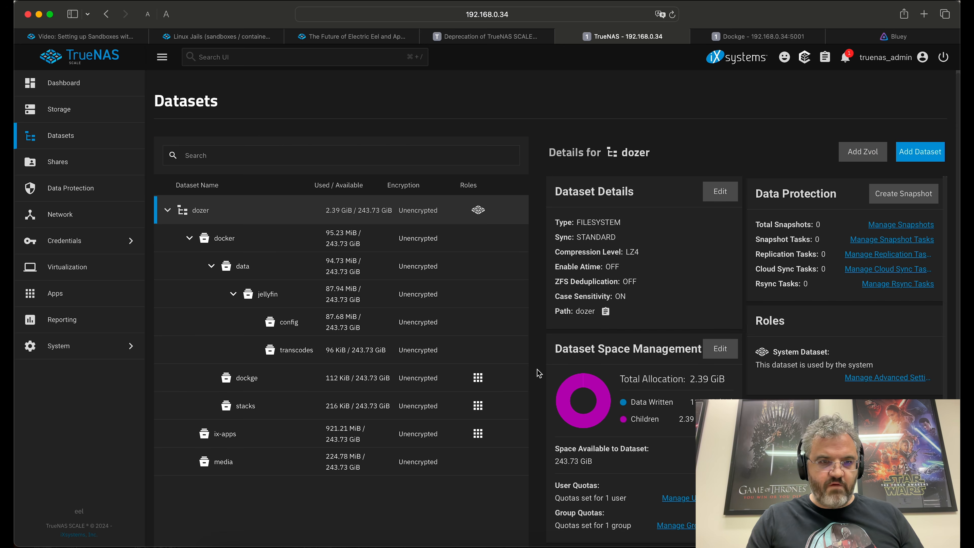
pyautogui.click(115, 347)
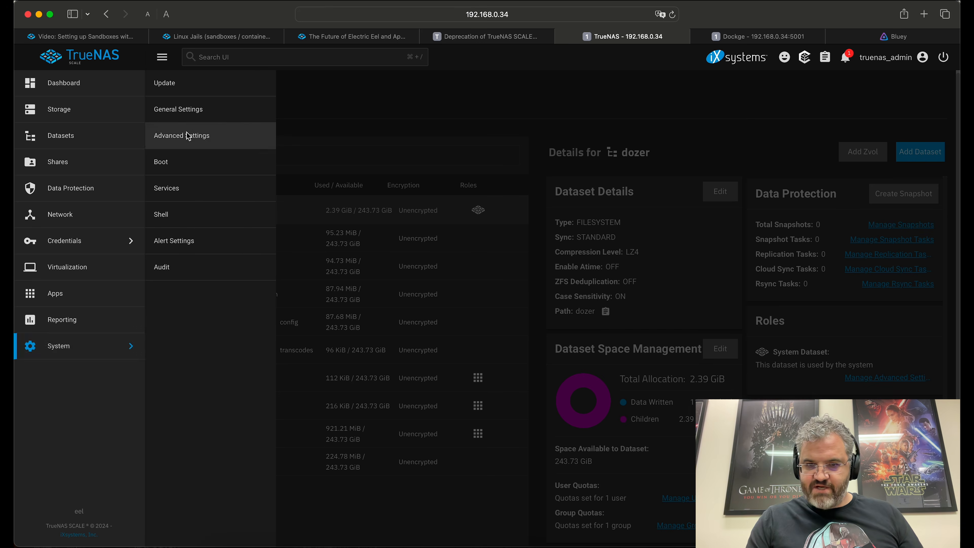
# Step: Delete the start jailmaker Init/Shutdown script from Advanced Settings
pyautogui.click(199, 135)
pyautogui.scroll(-5, 651, 438)
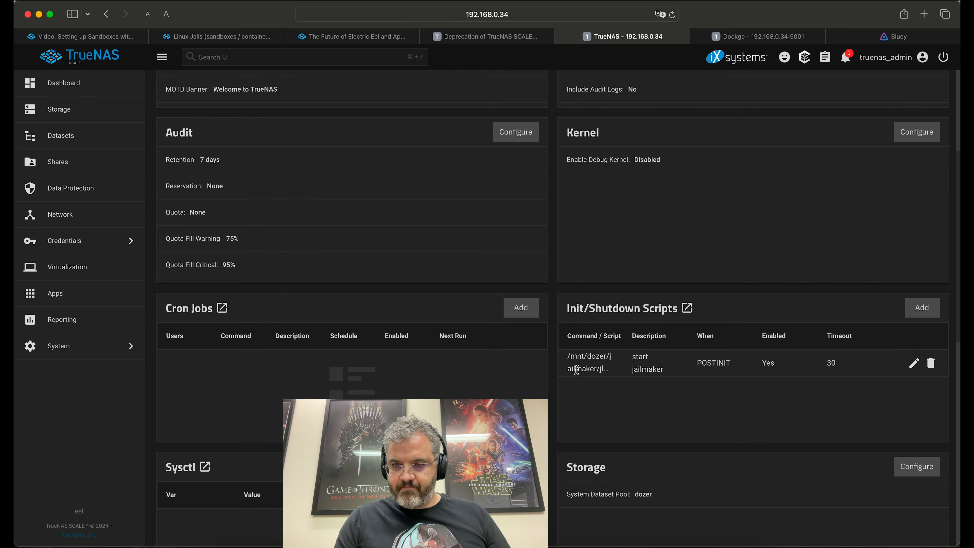
pyautogui.click(931, 362)
pyautogui.click(391, 325)
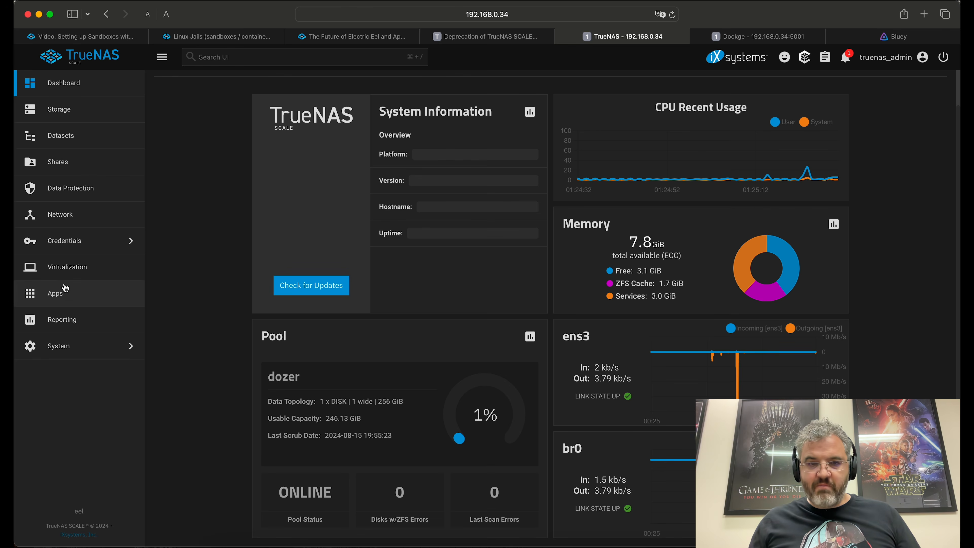
pyautogui.click(66, 294)
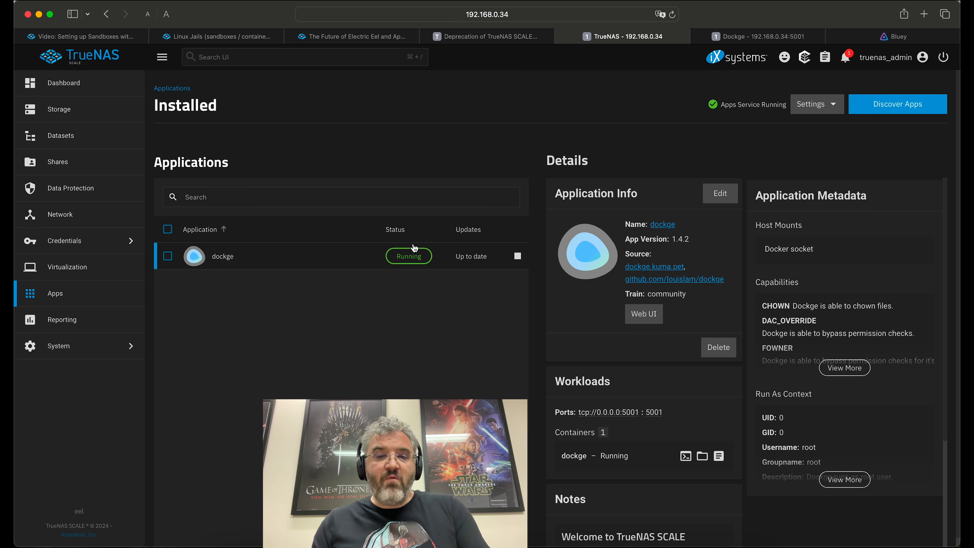
# Step: Stop the dockge app and confirm the Bluey Hotel episode still plays in Jellyfin
pyautogui.click(518, 262)
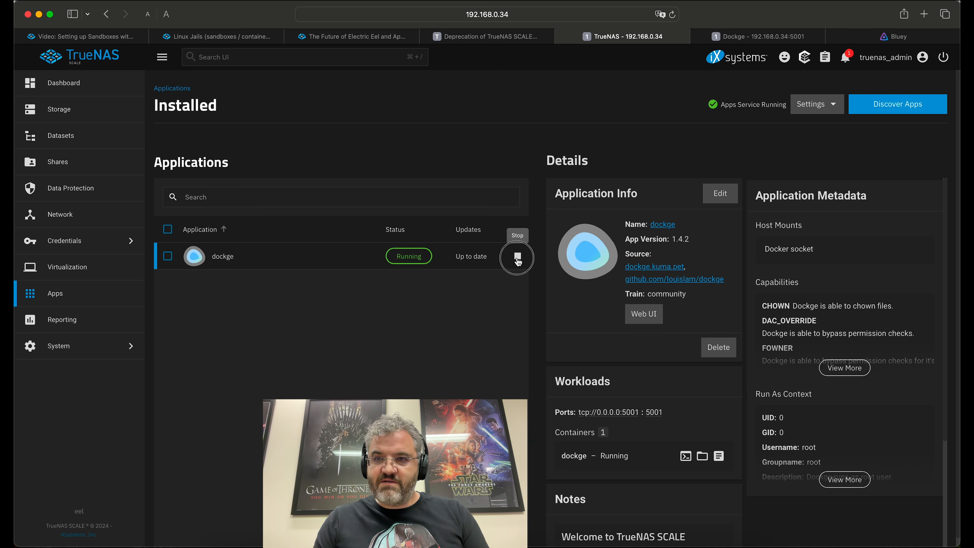
pyautogui.click(894, 36)
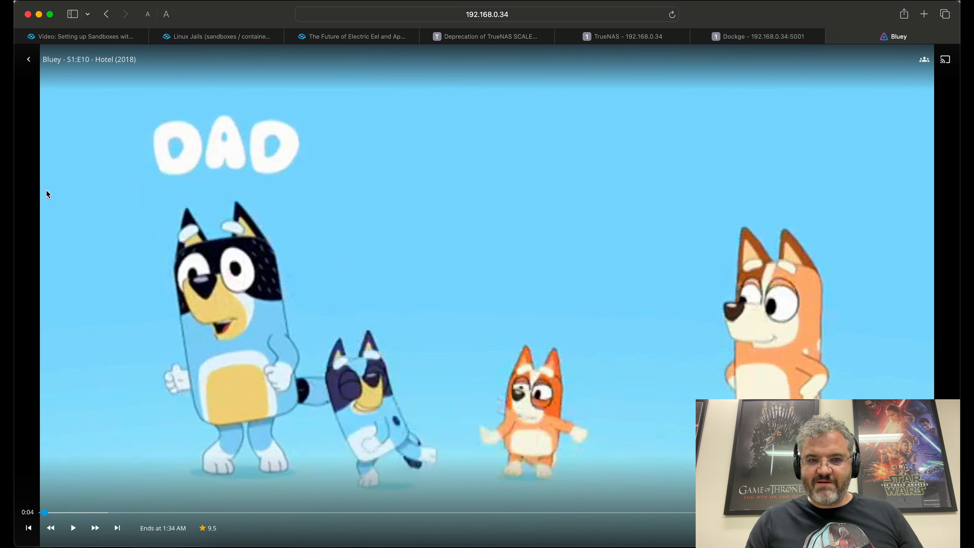
pyautogui.click(28, 61)
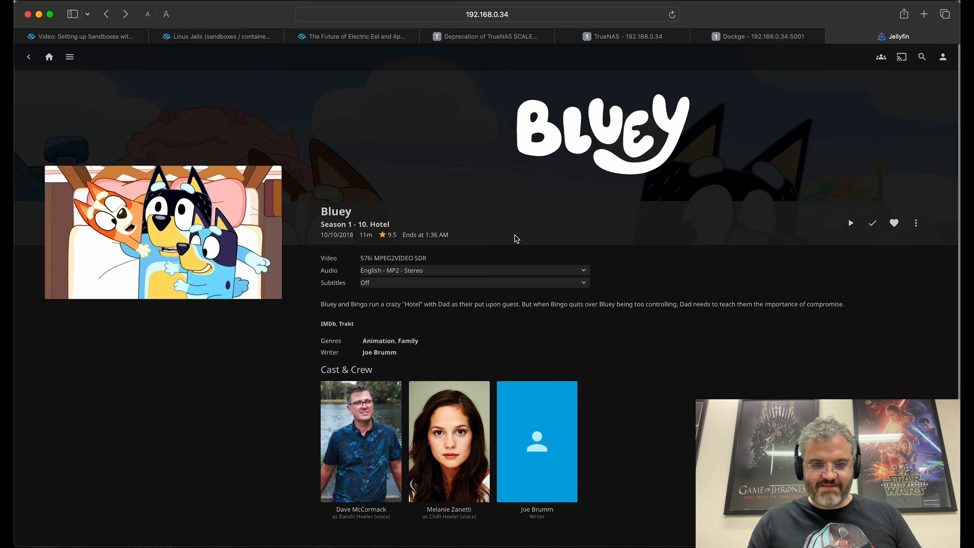
pyautogui.click(851, 223)
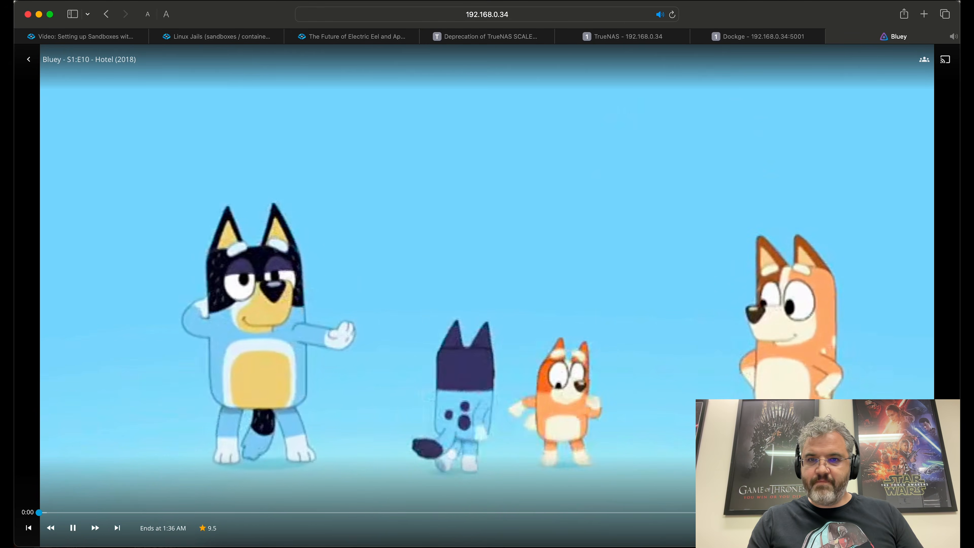
pyautogui.click(73, 528)
# Step: Start the dockge app again and begin a new stack in Dockge
pyautogui.click(735, 39)
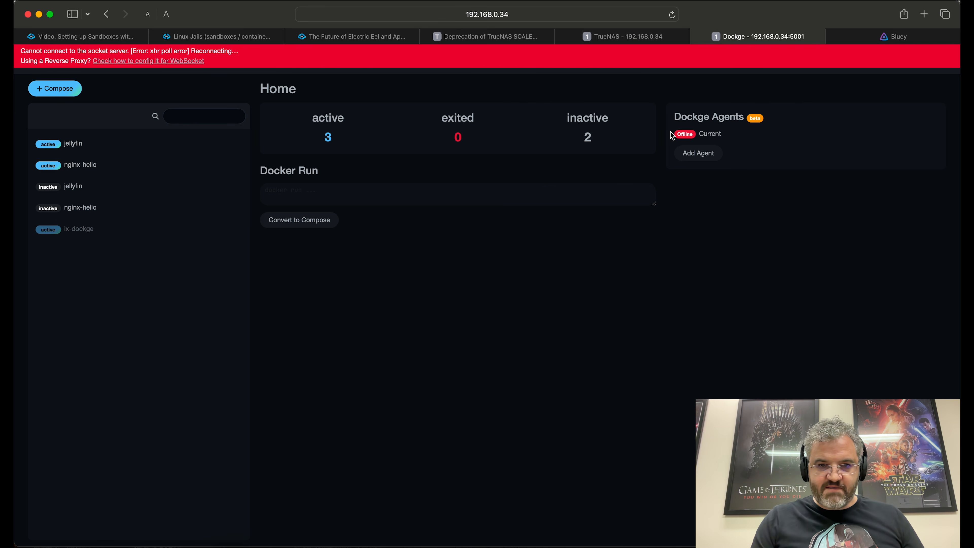
pyautogui.click(613, 35)
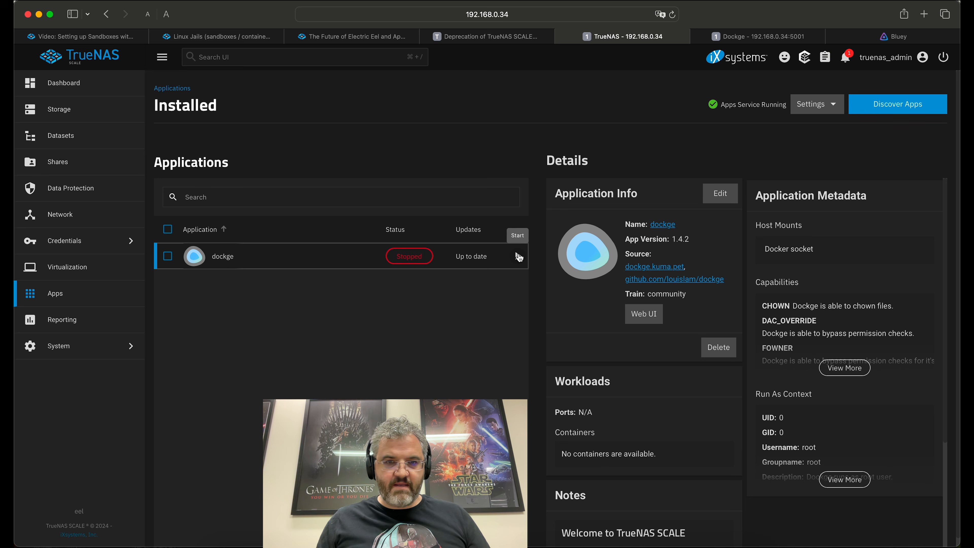
pyautogui.click(517, 256)
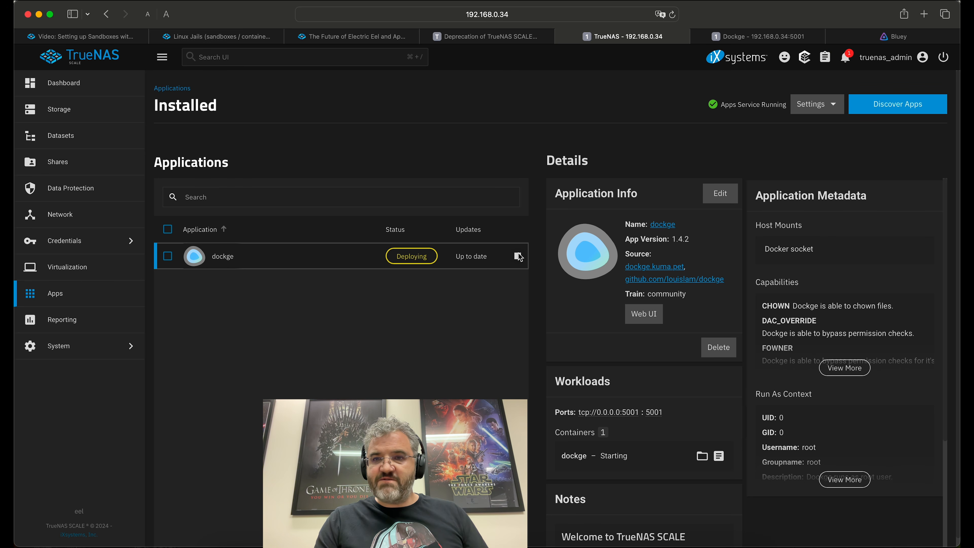
pyautogui.hotkey('ctrl', 'Tab')
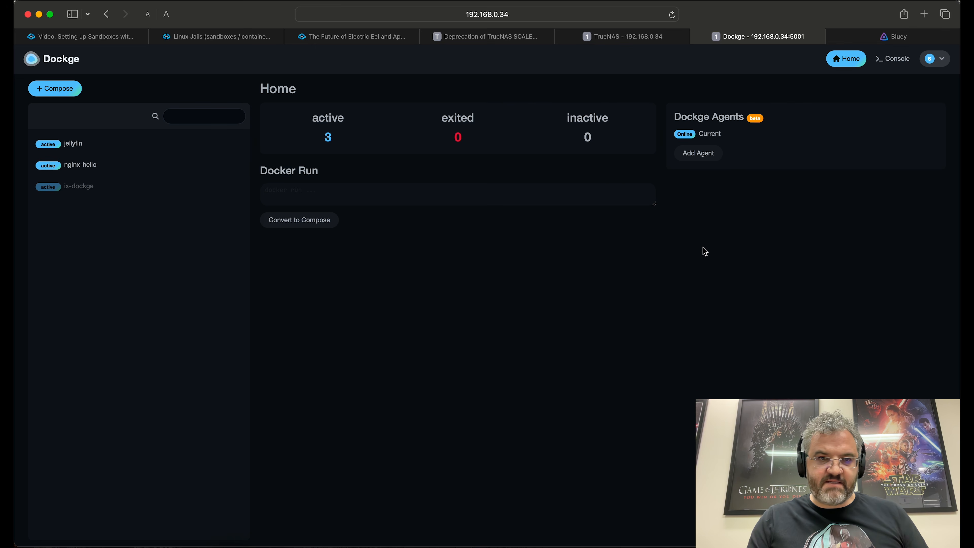
pyautogui.click(55, 88)
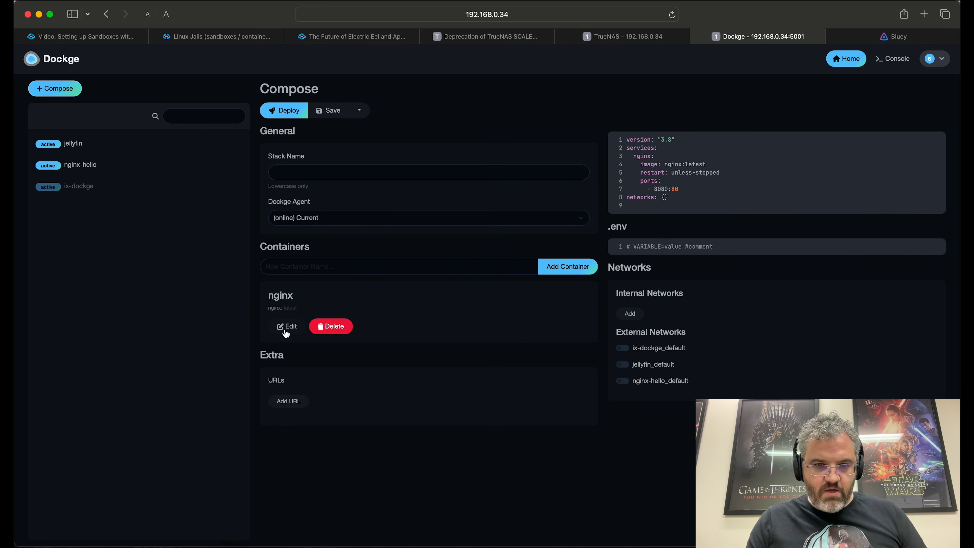
# Step: Change the nginx port to 8082:80, name the stack nginx2 and deploy it
pyautogui.click(286, 327)
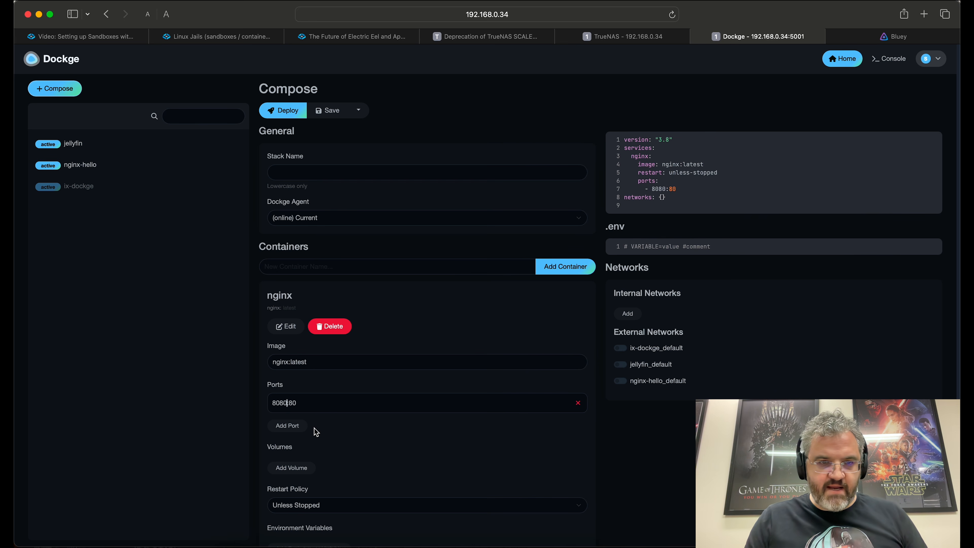
pyautogui.press('BackSpace')
pyautogui.write('2')
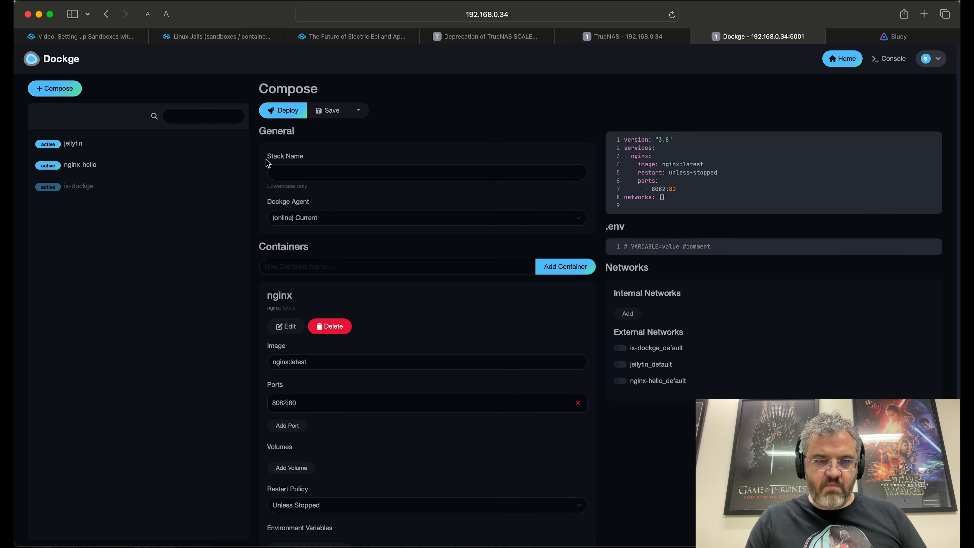
pyautogui.click(300, 173)
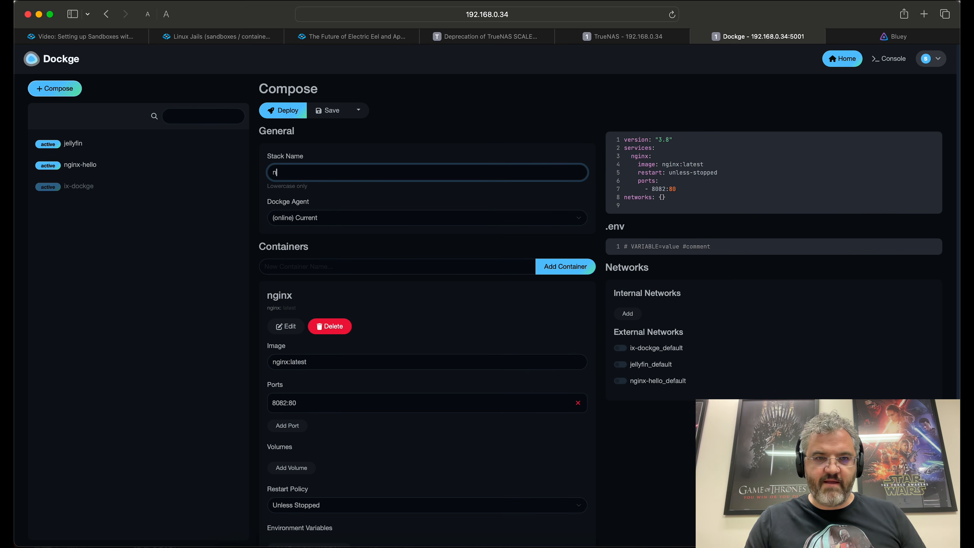
pyautogui.write('2')
pyautogui.click(282, 110)
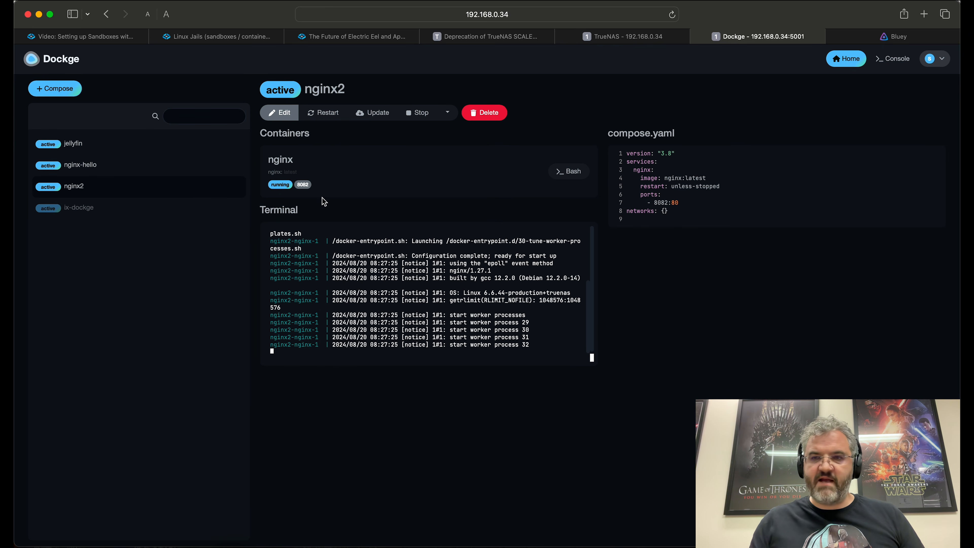
# Step: Check the nginx welcome page on port 8082, then return to the Dockge home dashboard
pyautogui.click(302, 185)
pyautogui.click(849, 38)
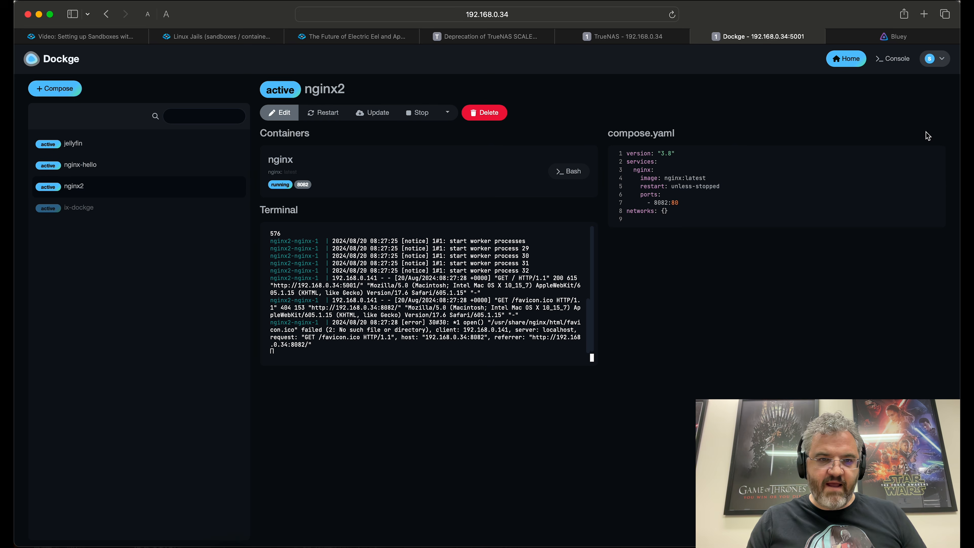
pyautogui.click(848, 61)
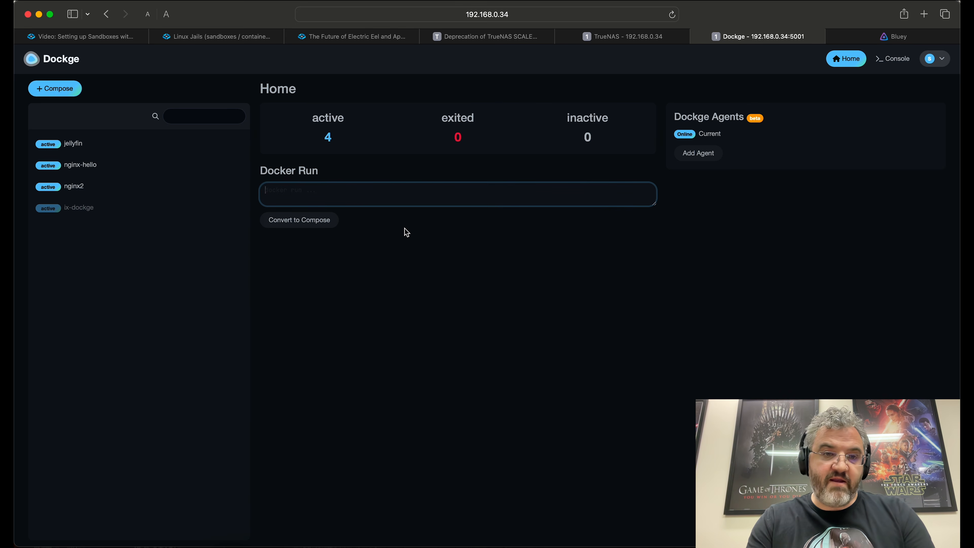
# Step: Convert 'docker run hello-world' into a stack named hello and deploy it
pyautogui.write('docker run hello-world')
pyautogui.click(294, 226)
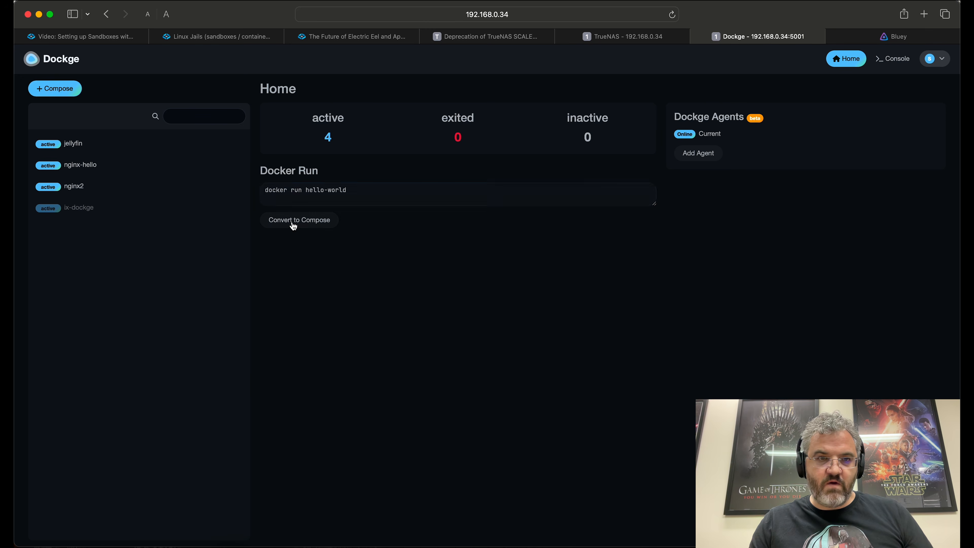
pyautogui.click(289, 176)
pyautogui.write('hello')
pyautogui.click(293, 112)
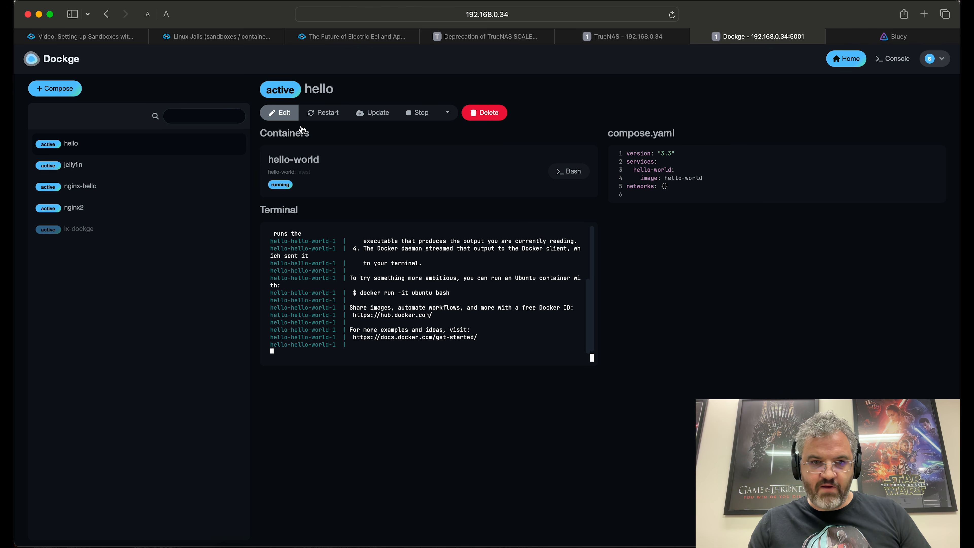
pyautogui.scroll(2, 397, 274)
pyautogui.scroll(2, 397, 273)
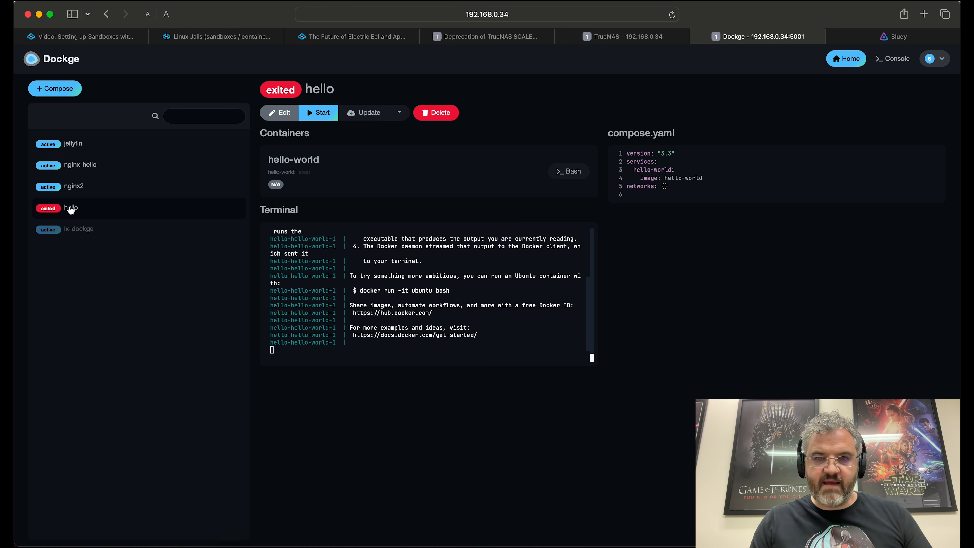
# Step: Delete the hello and nginx2 stacks, confirming each deletion
pyautogui.click(441, 113)
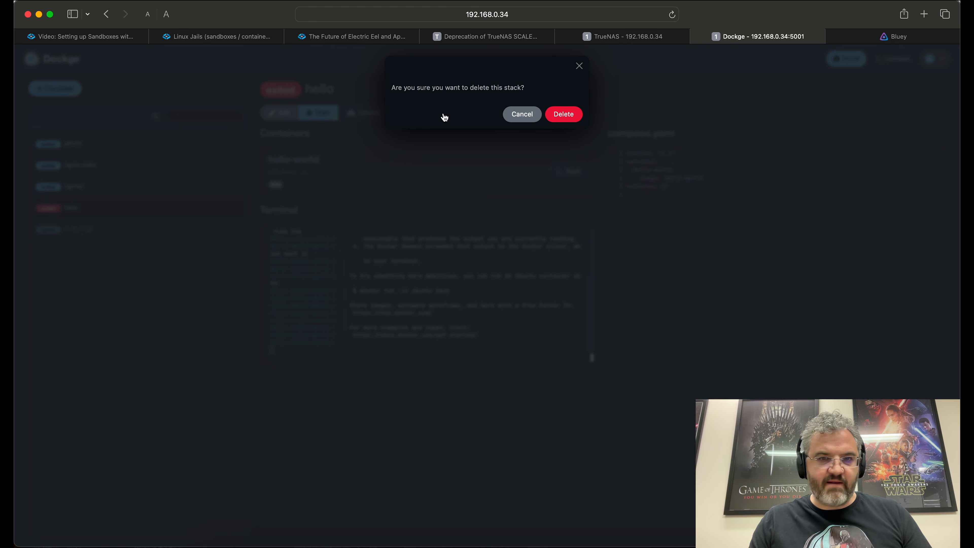
pyautogui.click(571, 121)
pyautogui.click(199, 181)
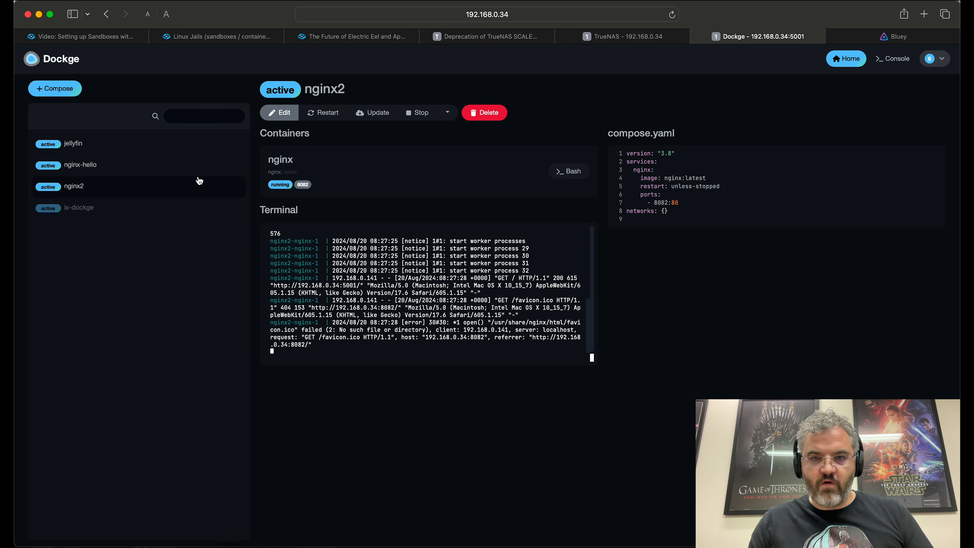
pyautogui.click(492, 117)
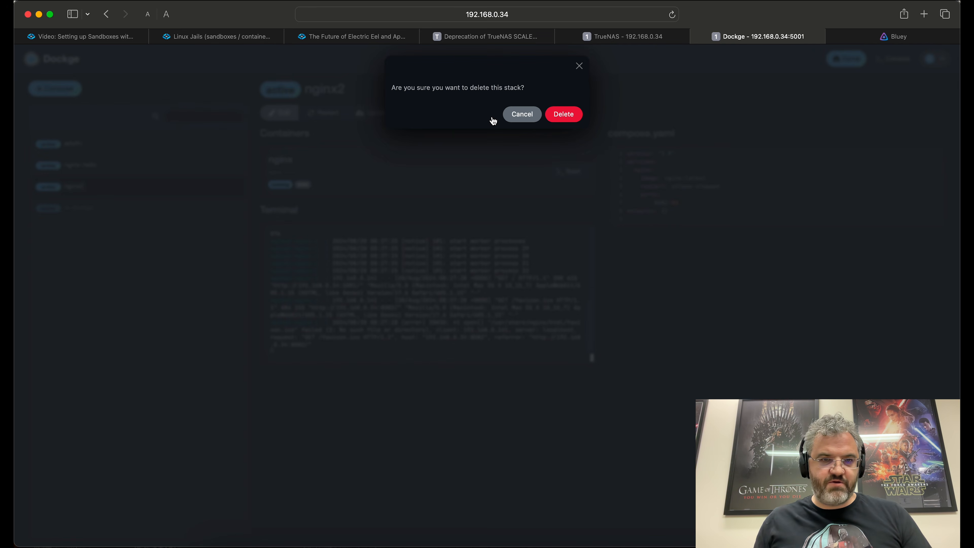
pyautogui.click(569, 116)
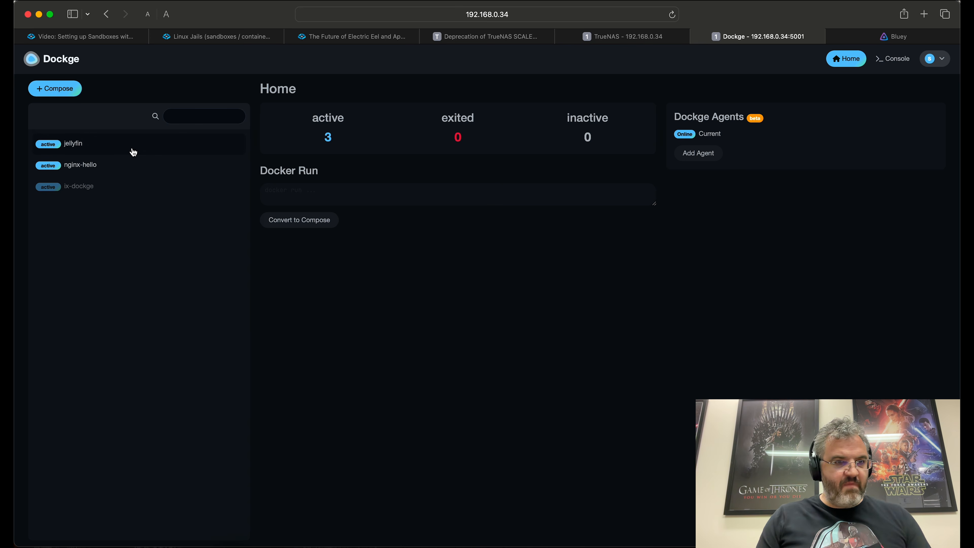
# Step: In TrueNAS Datasets, expand docker > data to reveal the jellyfin dataset
pyautogui.click(621, 37)
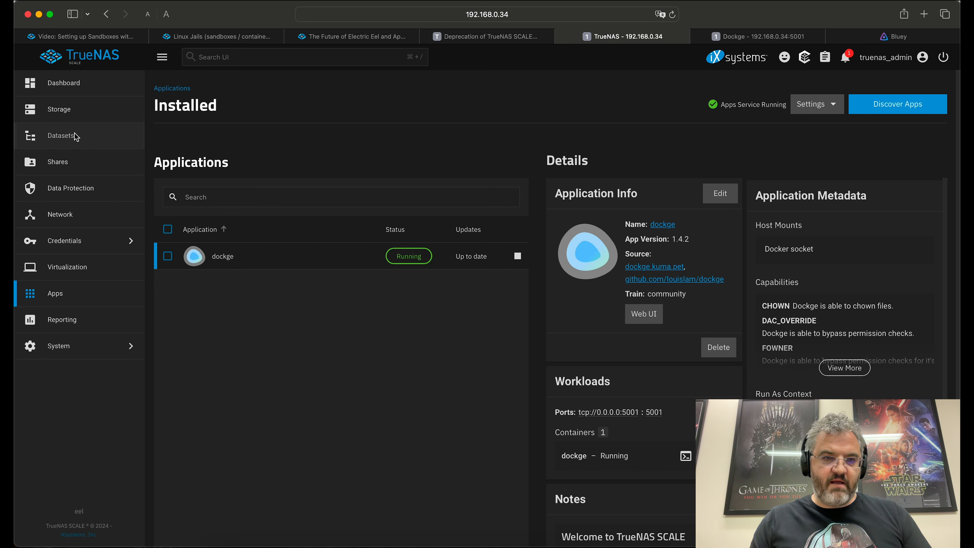
pyautogui.click(75, 136)
pyautogui.click(190, 242)
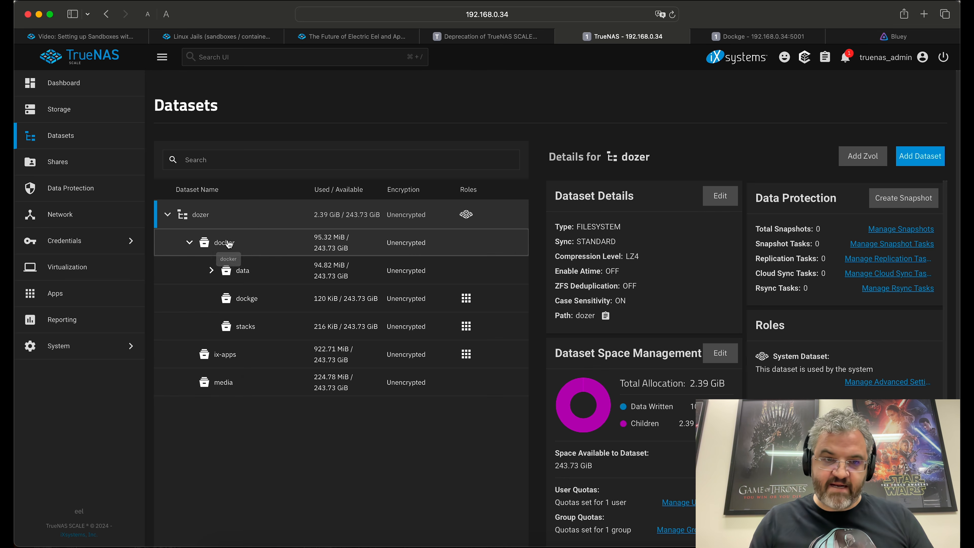
pyautogui.click(211, 270)
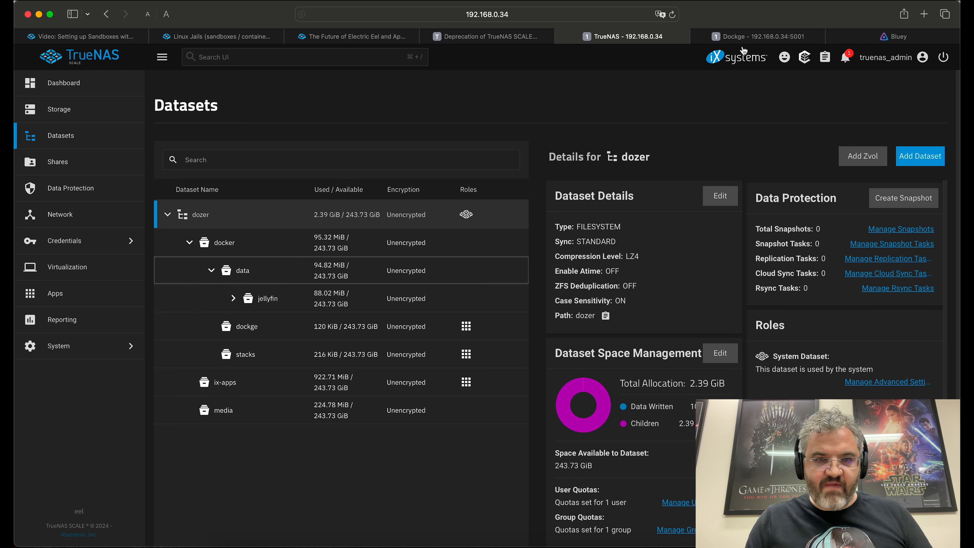
# Step: Stop the jellyfin stack in Dockge
pyautogui.click(756, 36)
pyautogui.click(96, 145)
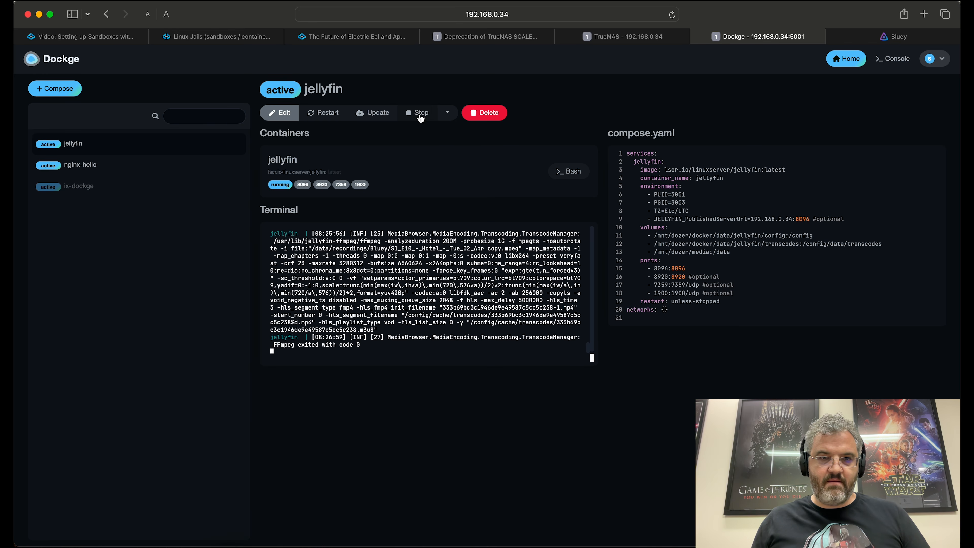
pyautogui.click(420, 113)
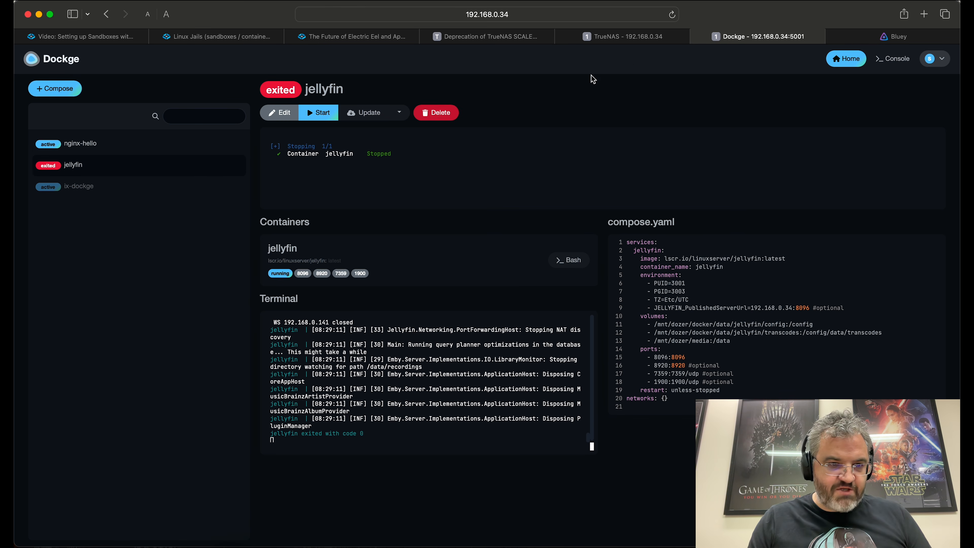
# Step: Open the TrueNAS System Shell
pyautogui.click(629, 36)
pyautogui.click(76, 348)
pyautogui.click(200, 211)
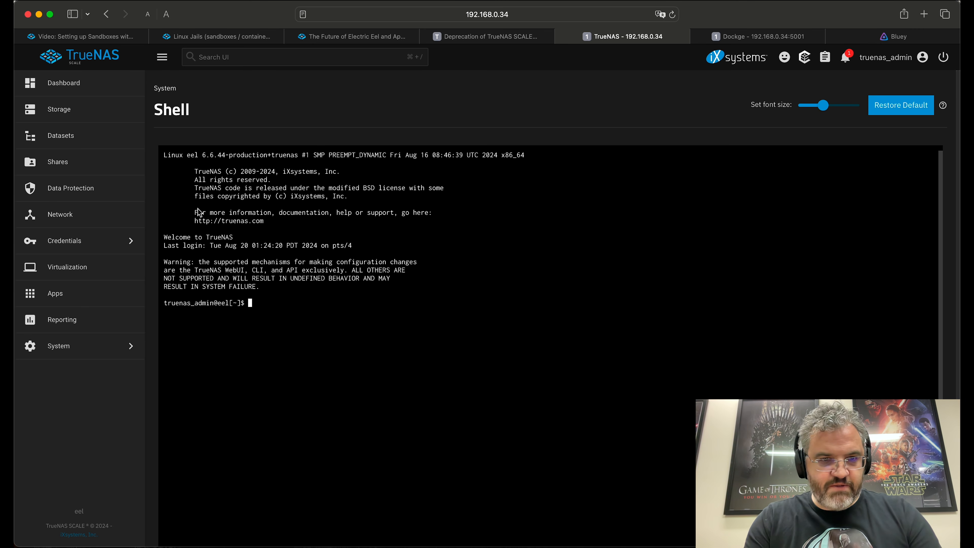
# Step: Run sudo zfs list | grep 'docker' and copy the dozer/docker/data/jellyfin path
pyautogui.write('sudo ')
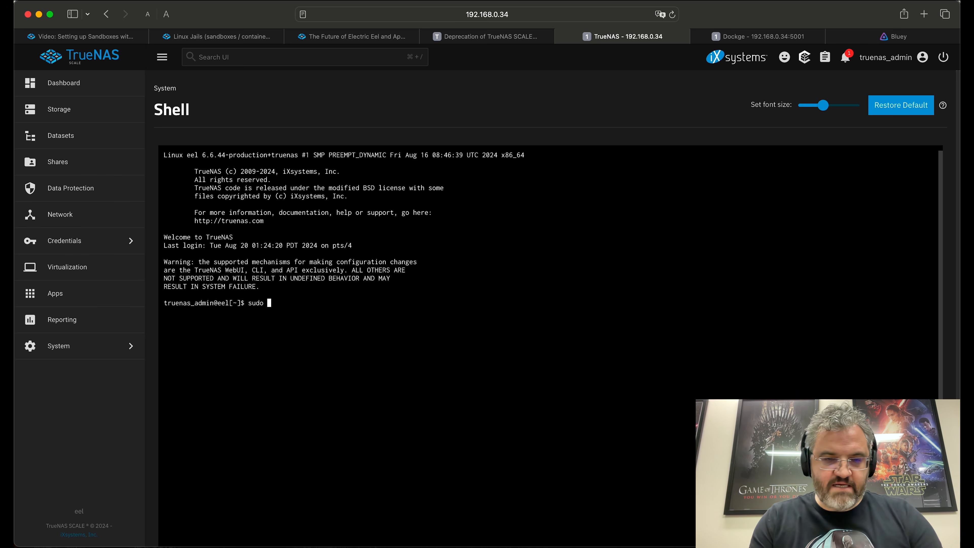
pyautogui.write('zfs list ')
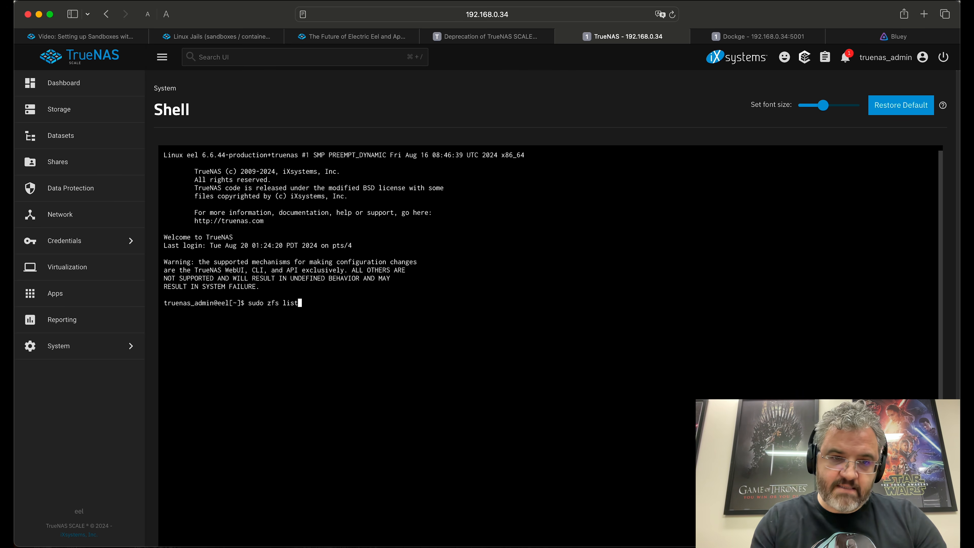
pyautogui.write("| grep 'docker'")
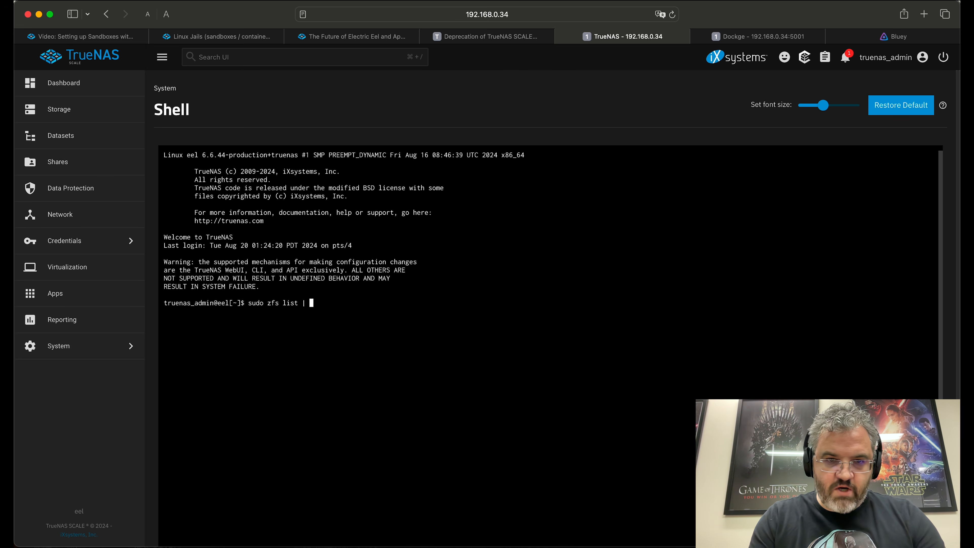
pyautogui.press('Return')
pyautogui.press('Return')
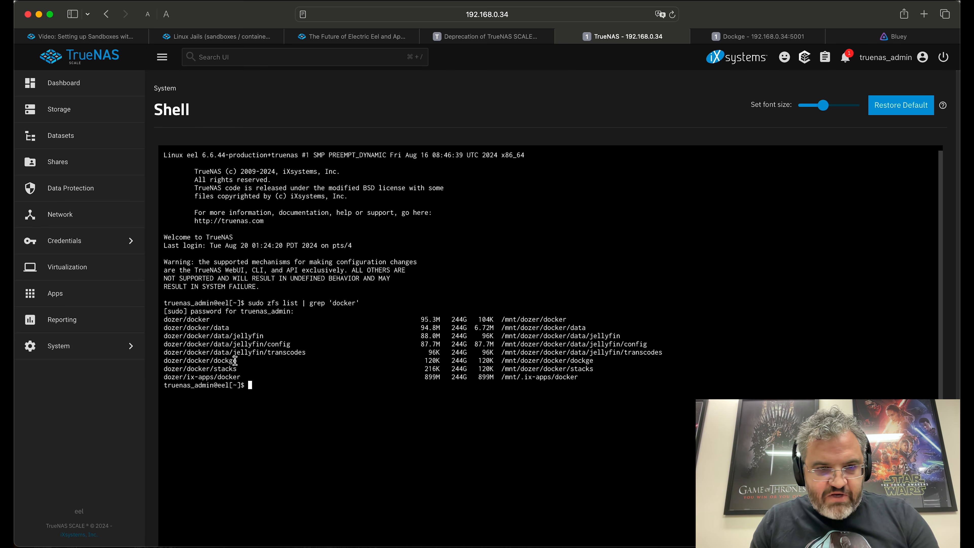
pyautogui.doubleClick(247, 336)
pyautogui.press('super+c')
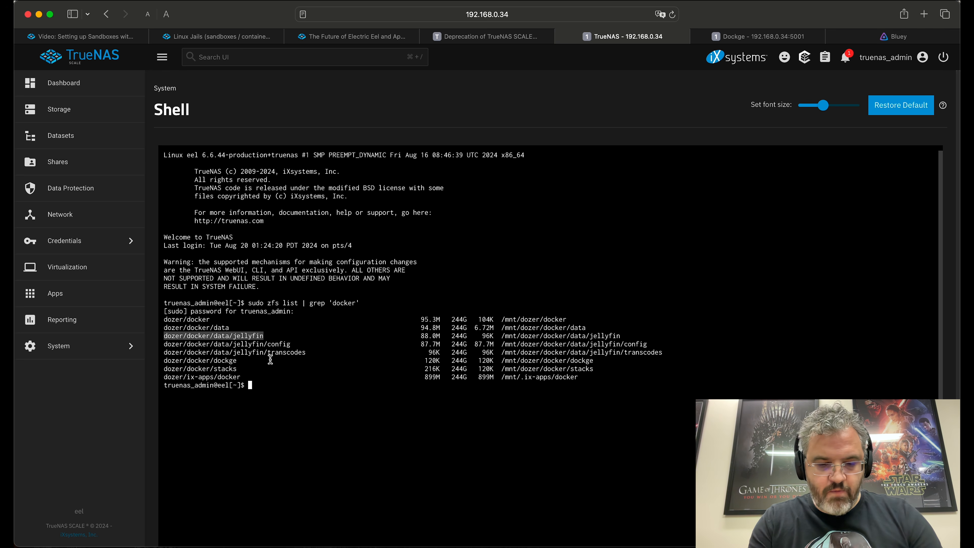
# Step: Rename dozer/docker/data/jellyfin to dozer/docker/jellyfin with zfs rename and re-list to confirm
pyautogui.write('sudo zfs rename')
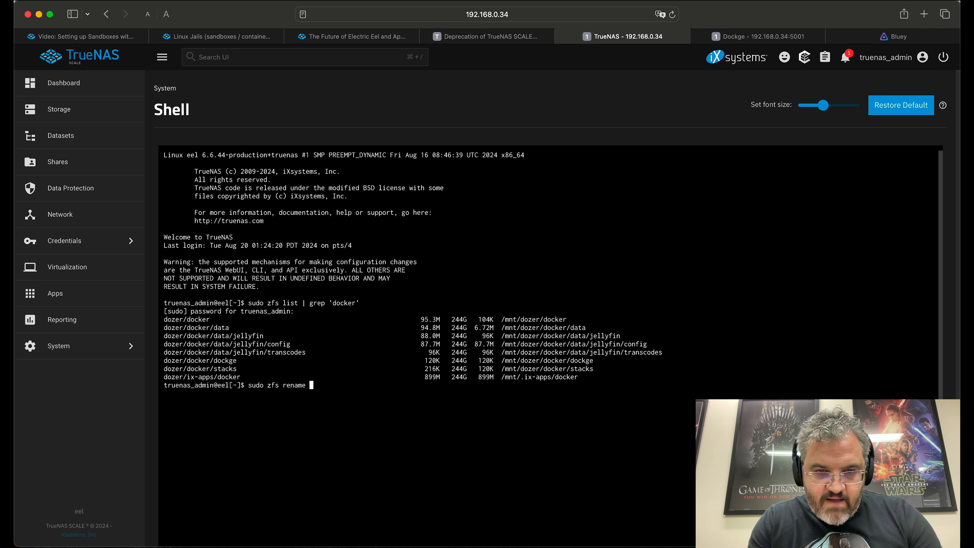
pyautogui.press('super+v')
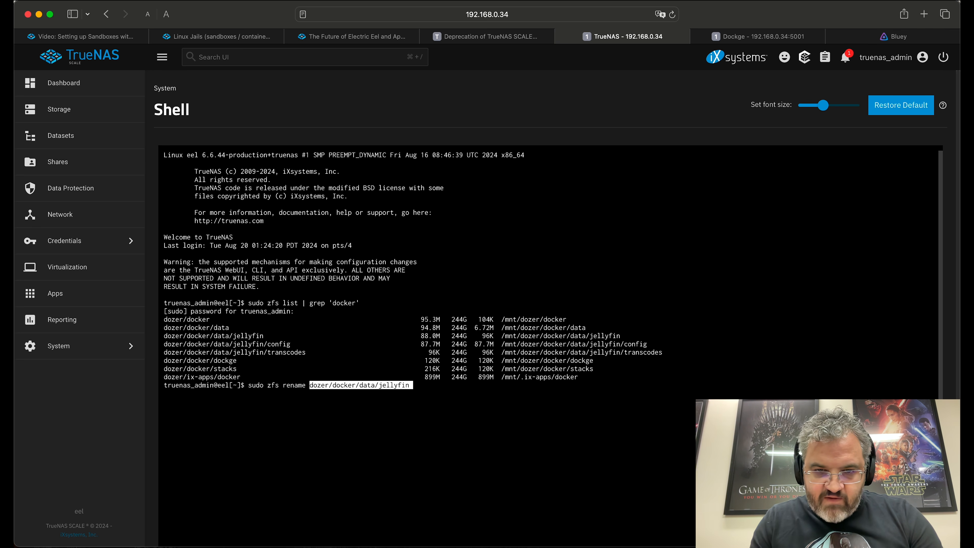
pyautogui.press('super+v')
pyautogui.press('Left')
pyautogui.press('Left')
pyautogui.press('Left')
pyautogui.press('Left')
pyautogui.press('Left')
pyautogui.press('Left')
pyautogui.press('Left')
pyautogui.press('Left')
pyautogui.press('Left')
pyautogui.press('BackSpace')
pyautogui.press('BackSpace')
pyautogui.press('BackSpace')
pyautogui.press('BackSpace')
pyautogui.press('BackSpace')
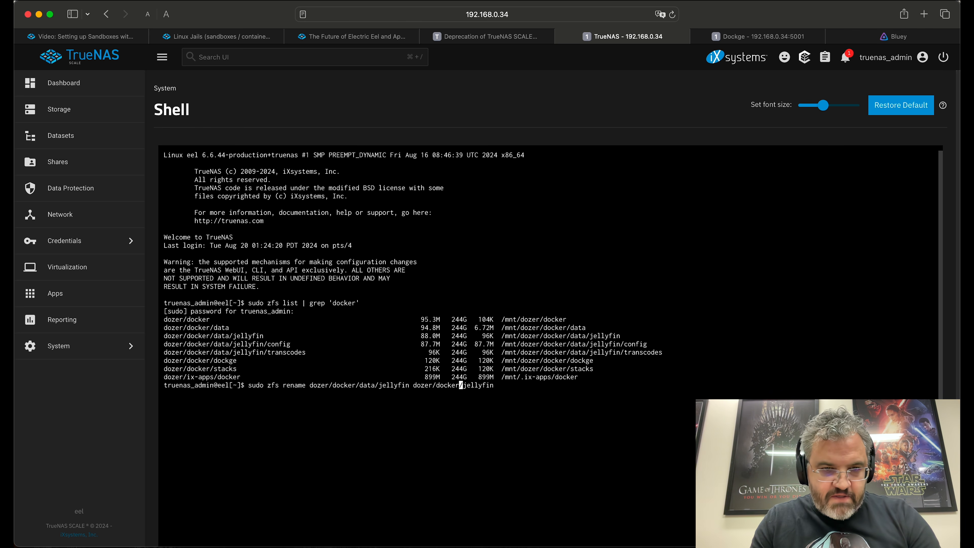
pyautogui.press('Return')
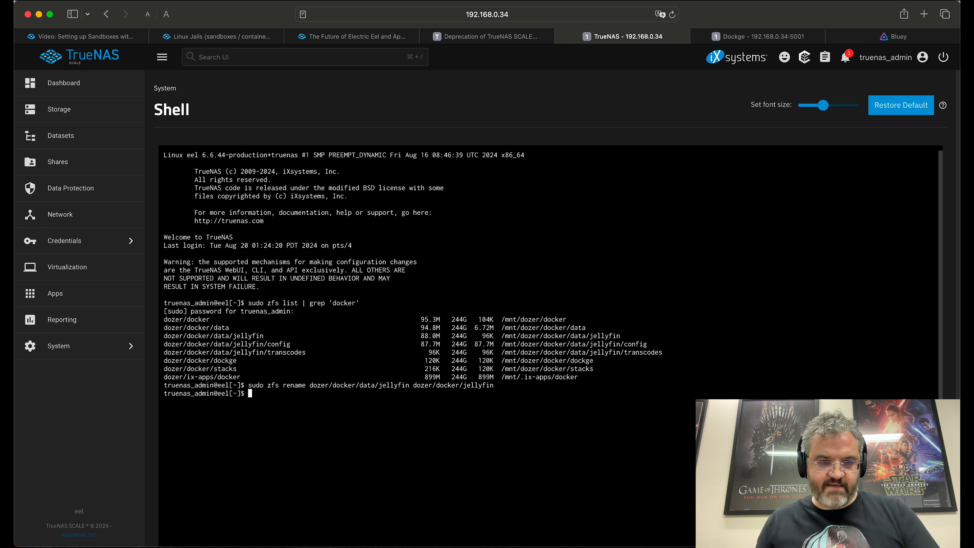
pyautogui.press('Up')
pyautogui.press('Up')
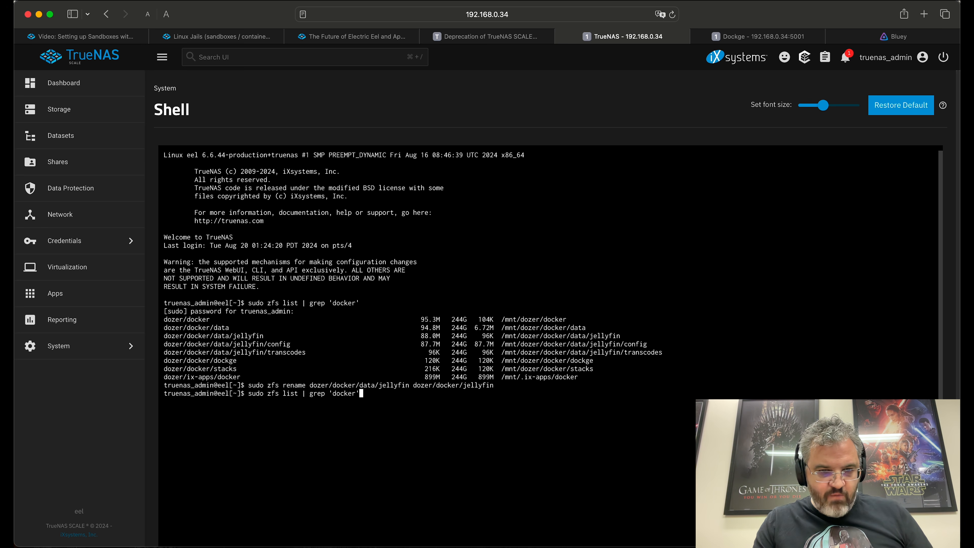
pyautogui.press('Return')
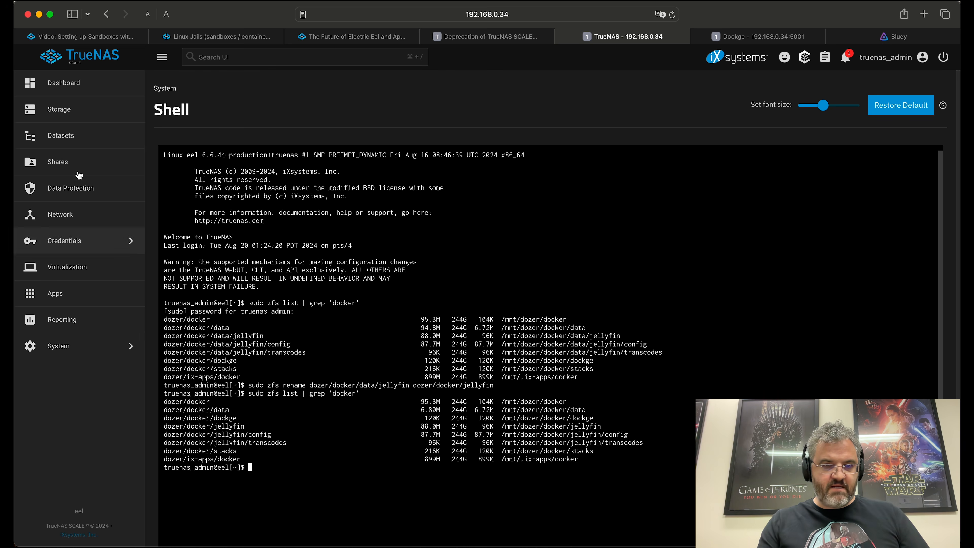
# Step: Delete the dozer/docker/data dataset, confirming with its pasted name, then go to Dockge
pyautogui.click(72, 142)
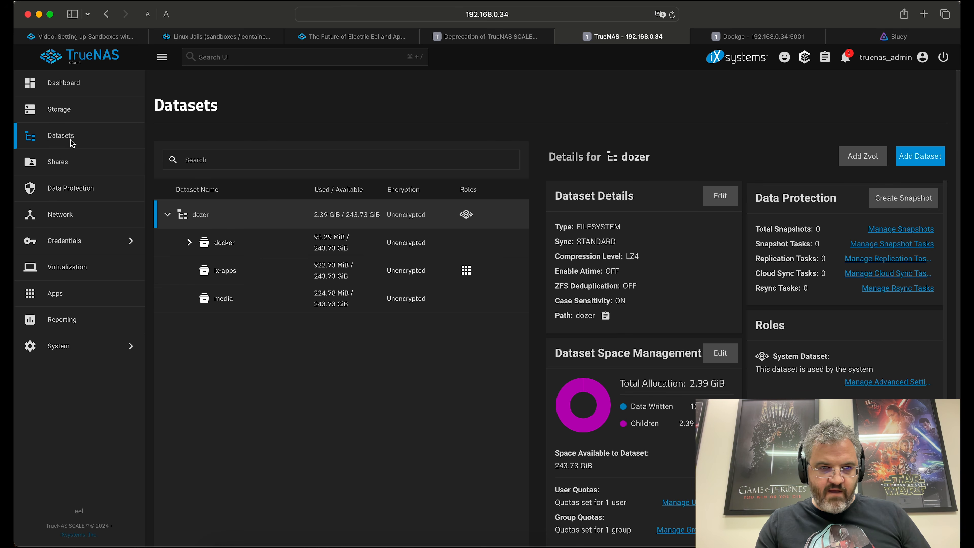
pyautogui.click(189, 242)
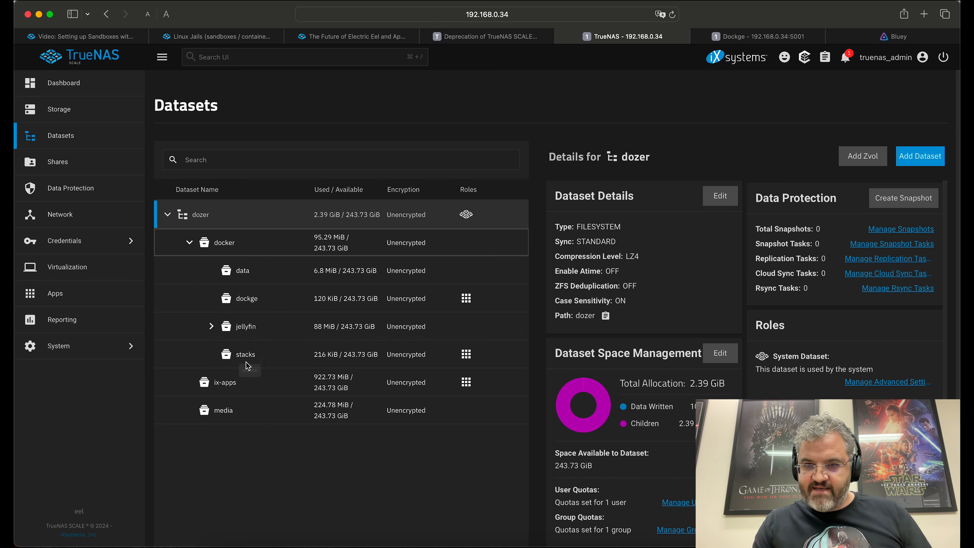
pyautogui.click(235, 270)
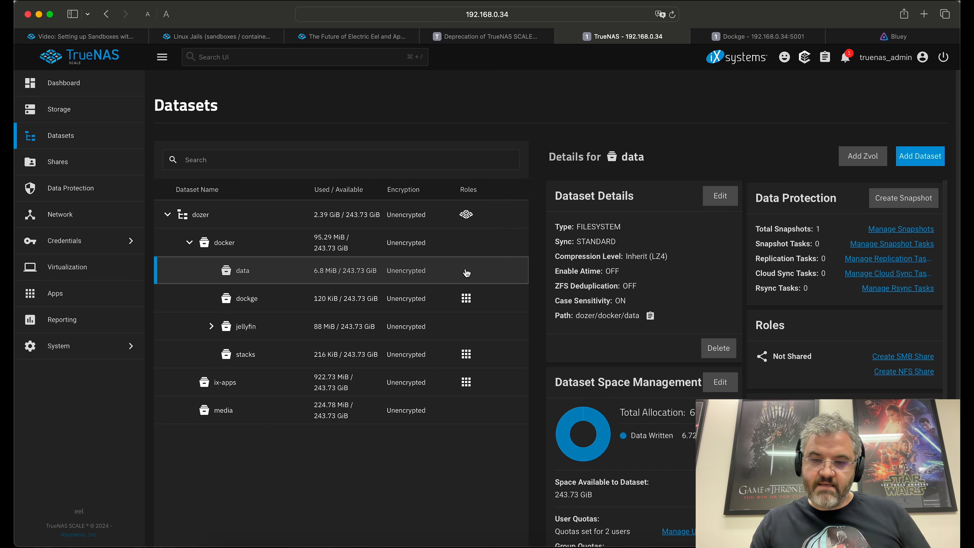
pyautogui.click(718, 347)
pyautogui.moveTo(409, 281); pyautogui.dragTo(464, 283)
pyautogui.press('super+c')
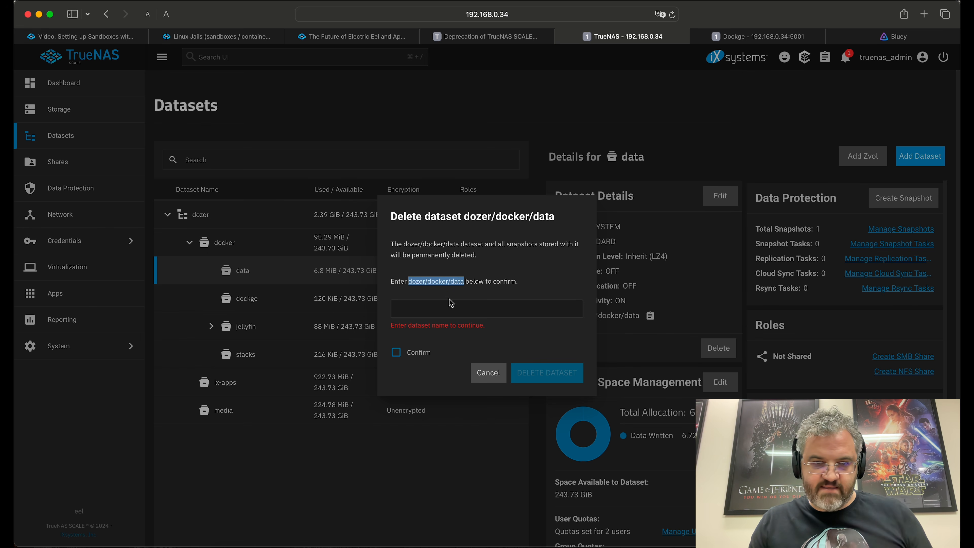
pyautogui.click(446, 311)
pyautogui.press('super+v')
pyautogui.click(396, 348)
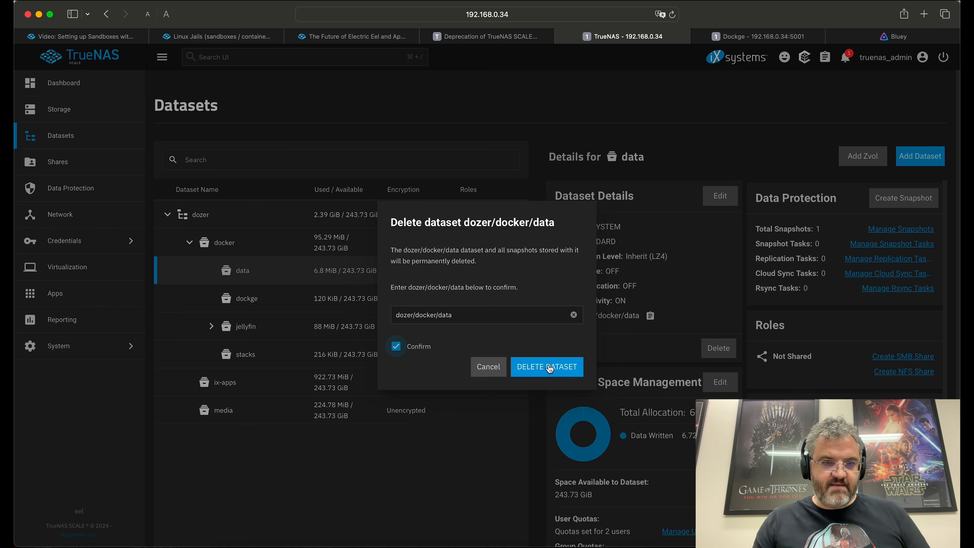
pyautogui.click(548, 365)
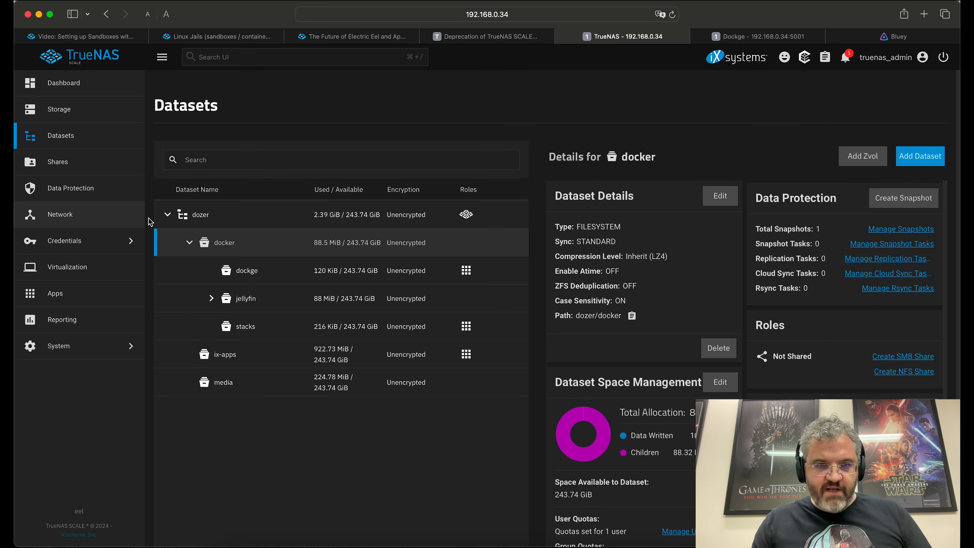
pyautogui.click(757, 36)
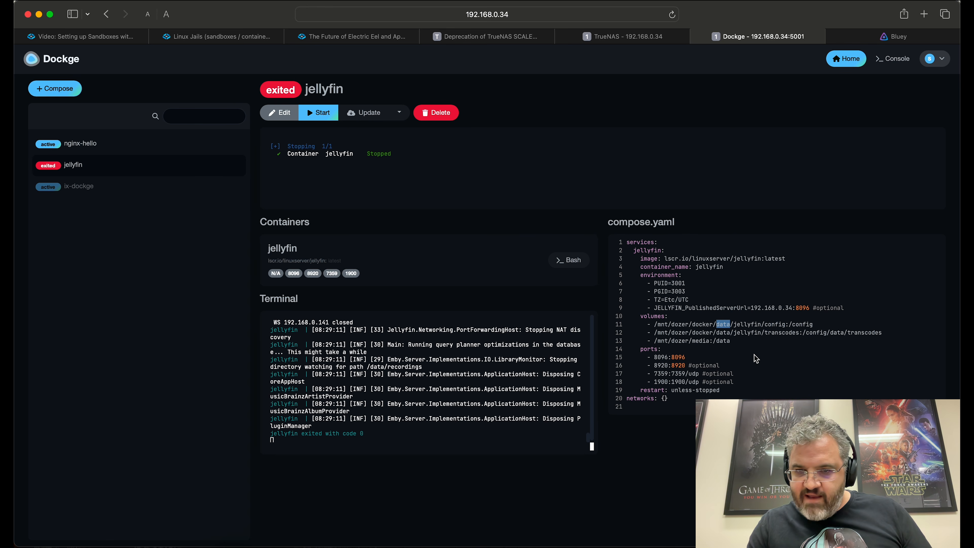
# Step: Remove data/ from the jellyfin config and transcodes volume paths and save compose.yaml
pyautogui.click(280, 113)
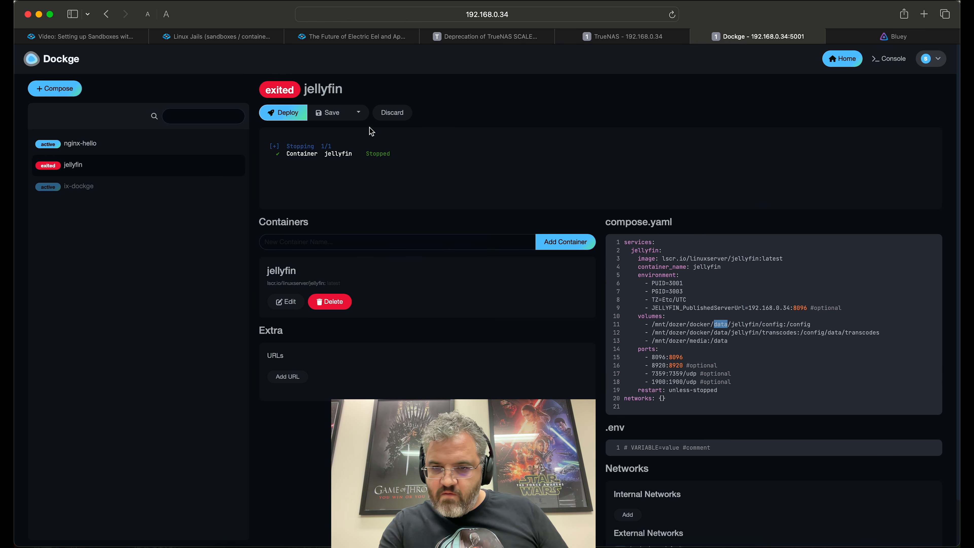
pyautogui.press('BackSpace')
pyautogui.press('BackSpace')
pyautogui.doubleClick(720, 333)
pyautogui.press('BackSpace')
pyautogui.press('BackSpace')
pyautogui.click(328, 112)
# Step: Start the jellyfin stack, play Bluey on port 8096, then close the Jellyfin tabs
pyautogui.click(397, 113)
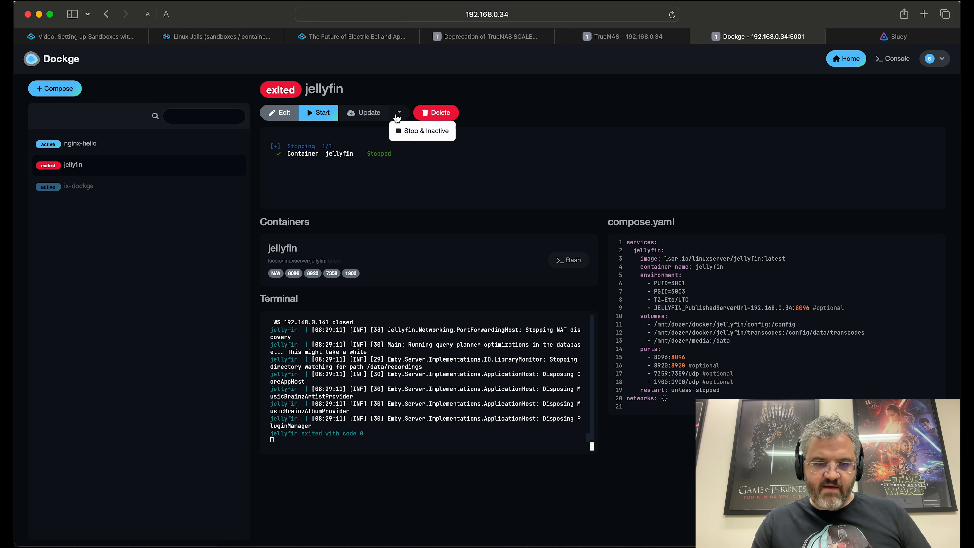
pyautogui.click(320, 113)
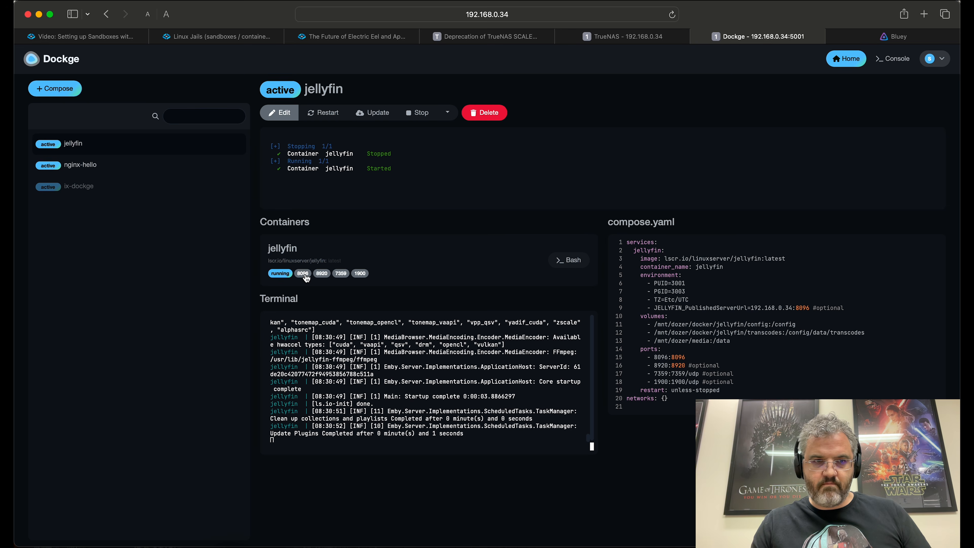
pyautogui.click(303, 273)
pyautogui.click(123, 261)
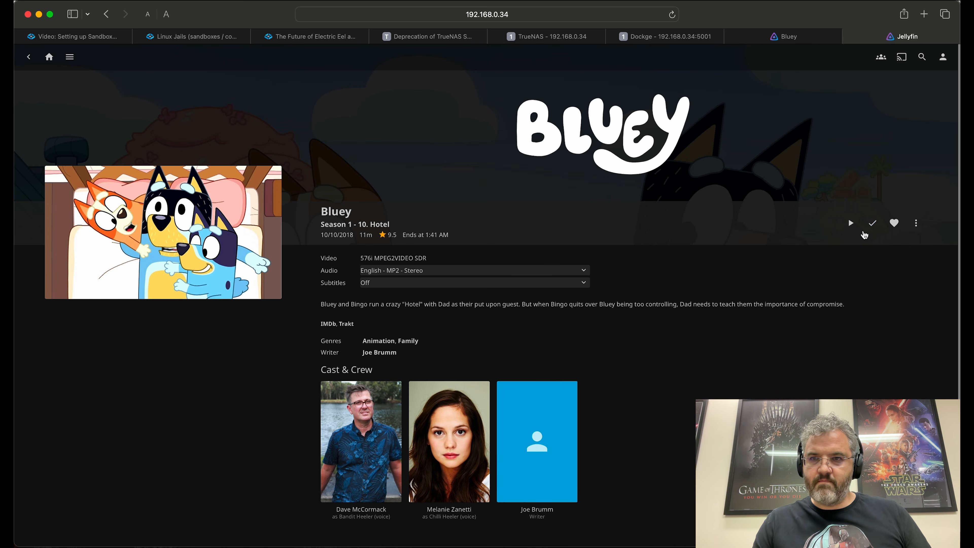
pyautogui.click(851, 225)
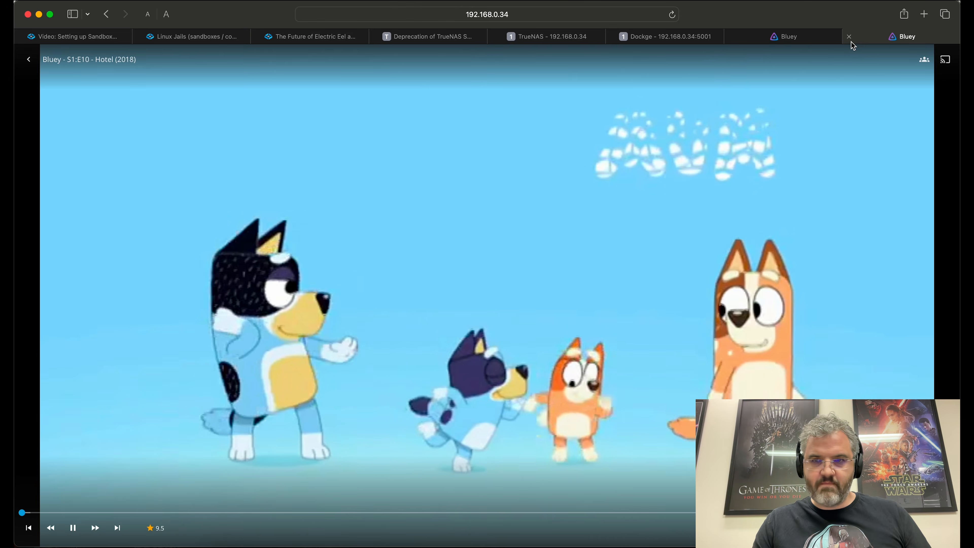
pyautogui.click(848, 37)
pyautogui.click(848, 37)
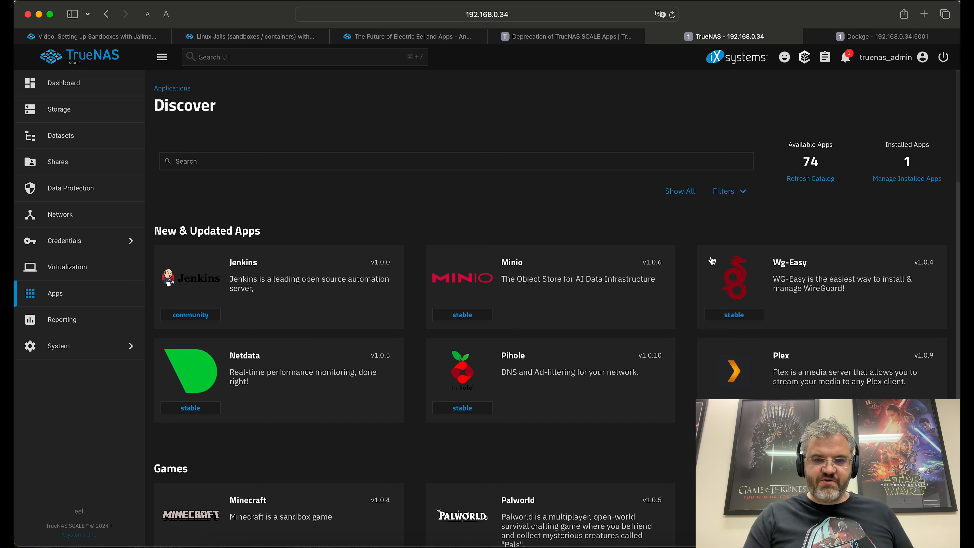
pyautogui.scroll(-8, 701, 281)
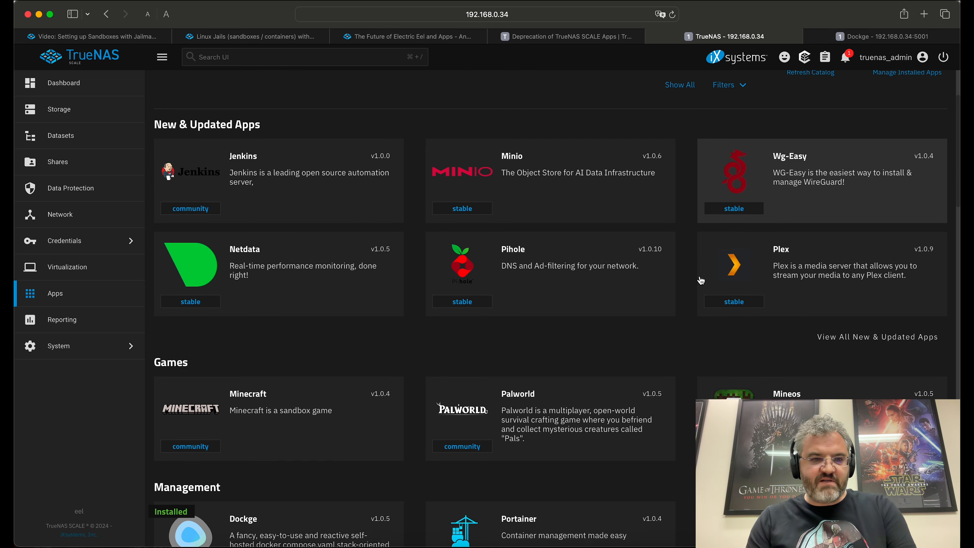
pyautogui.scroll(-3, 701, 281)
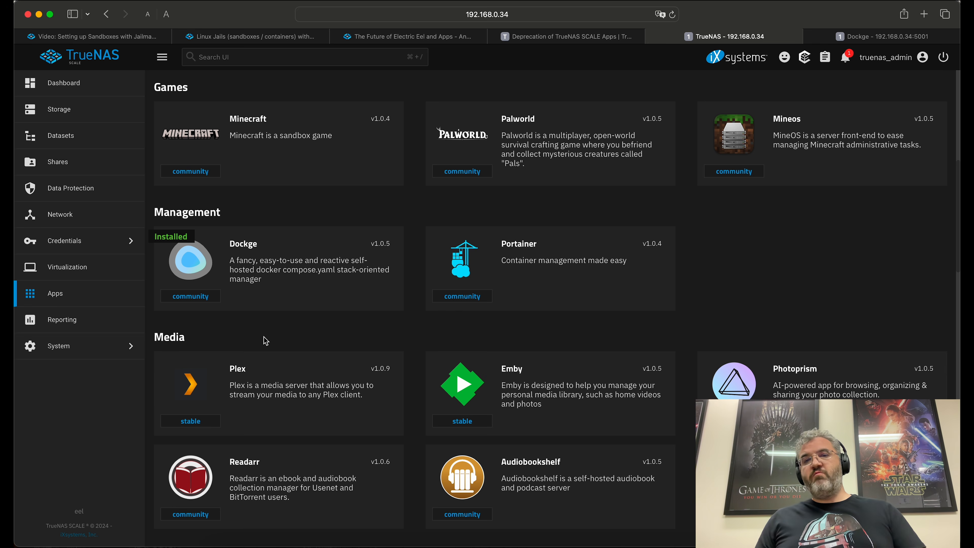
pyautogui.scroll(1, 687, 240)
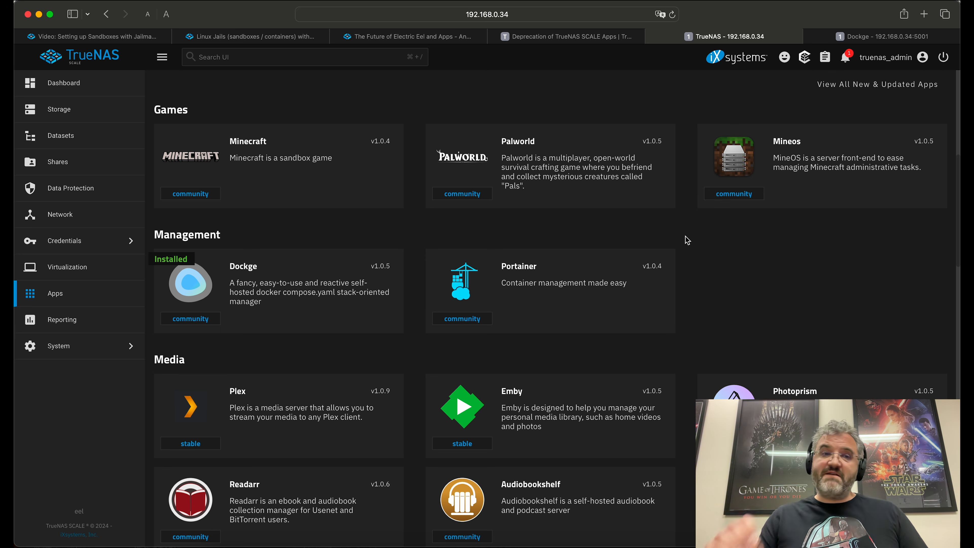
pyautogui.scroll(-1, 266, 340)
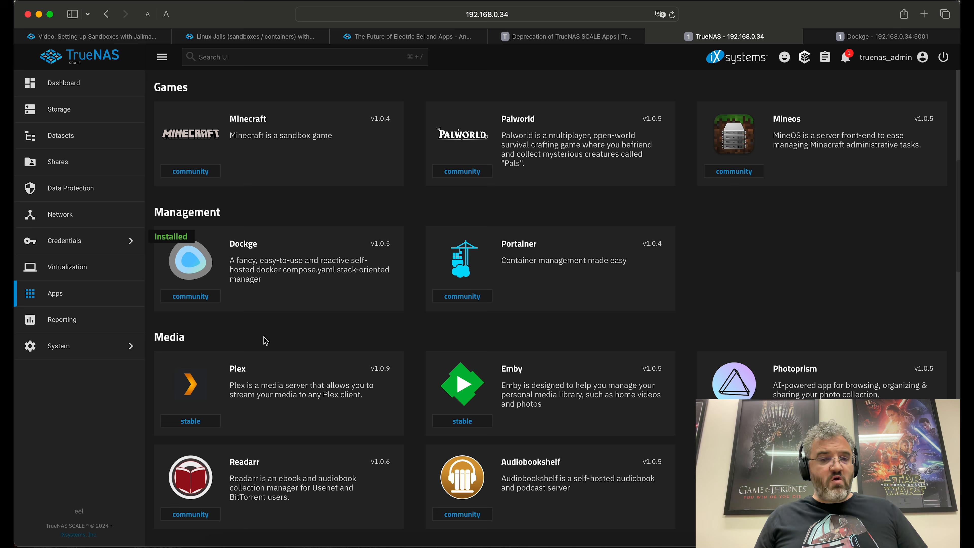